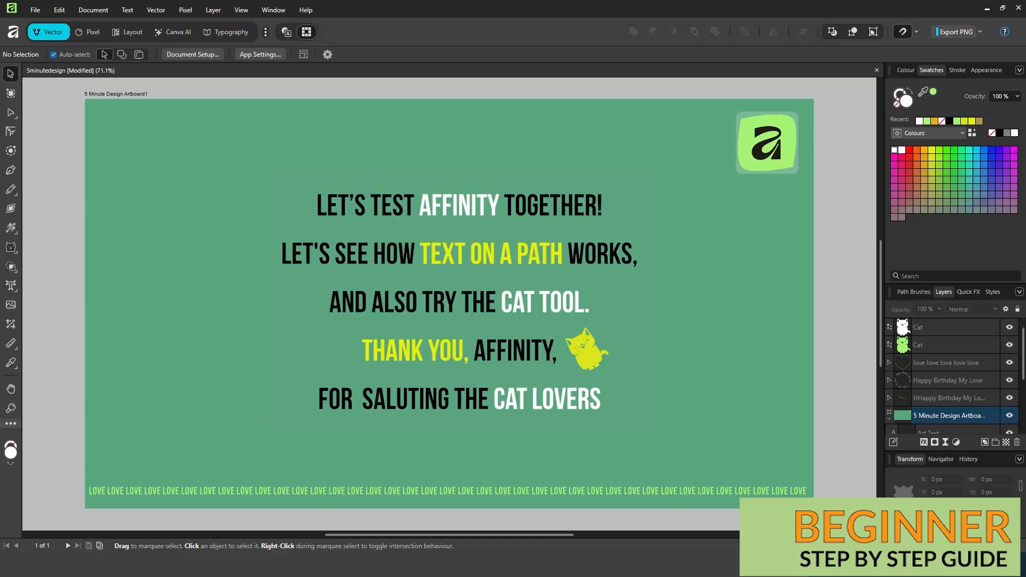
# Draw an open wavy curve with three smooth nodes across the upper part of the artboard using the Pen tool
pyautogui.click(11, 193)
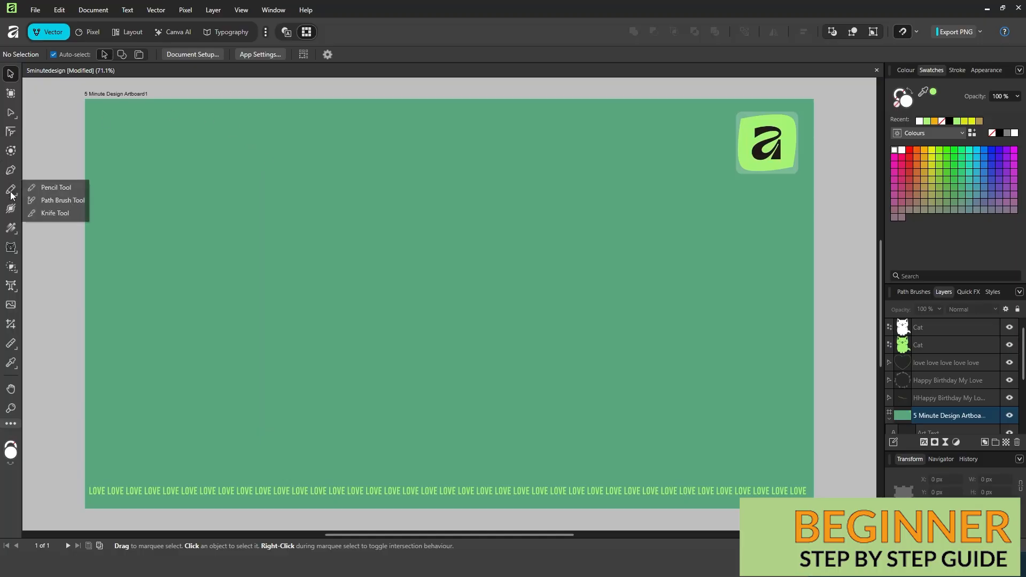
pyautogui.click(57, 188)
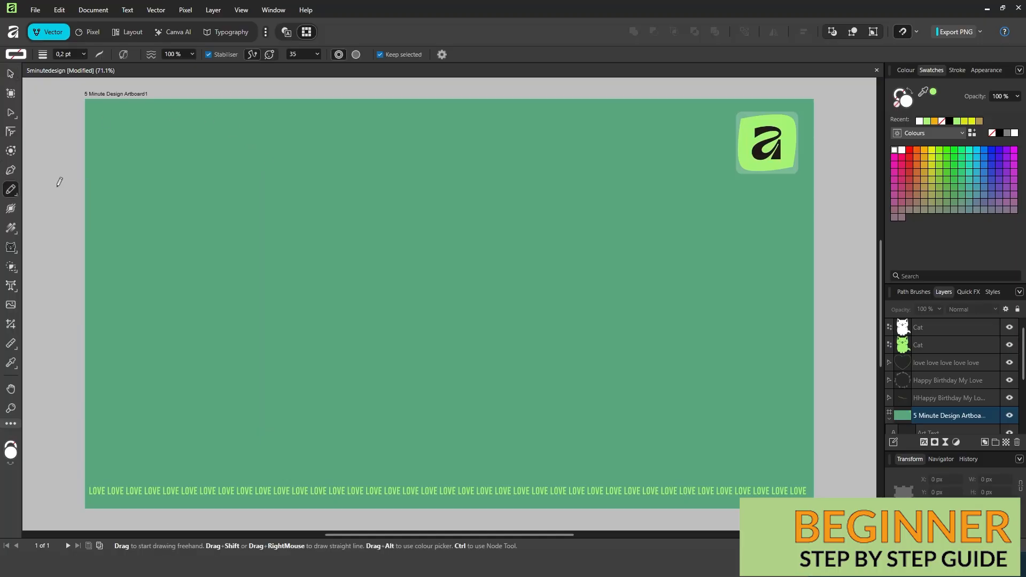
pyautogui.click(10, 170)
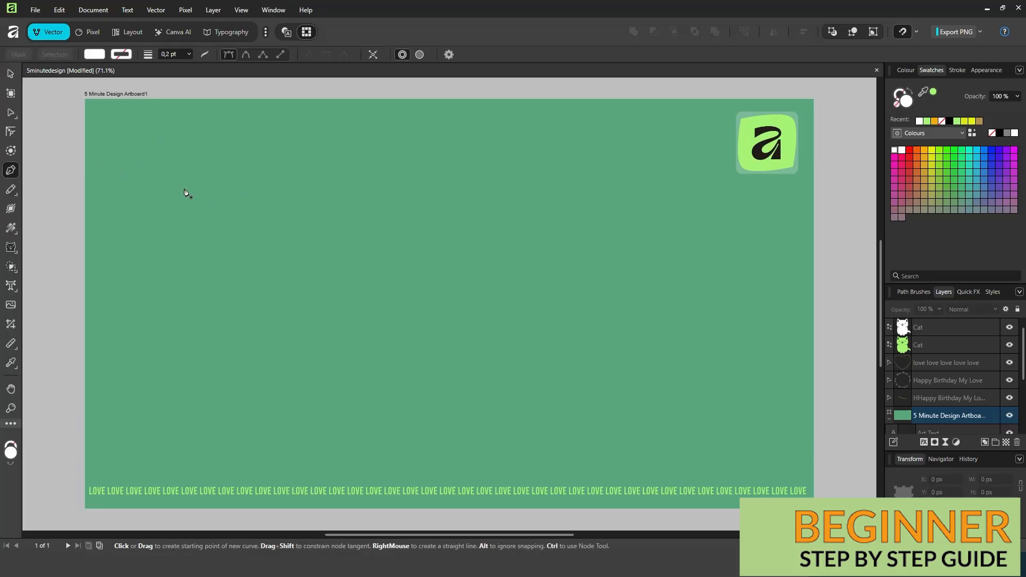
pyautogui.moveTo(185, 188); pyautogui.dragTo(206, 171)
pyautogui.moveTo(350, 190); pyautogui.dragTo(426, 210)
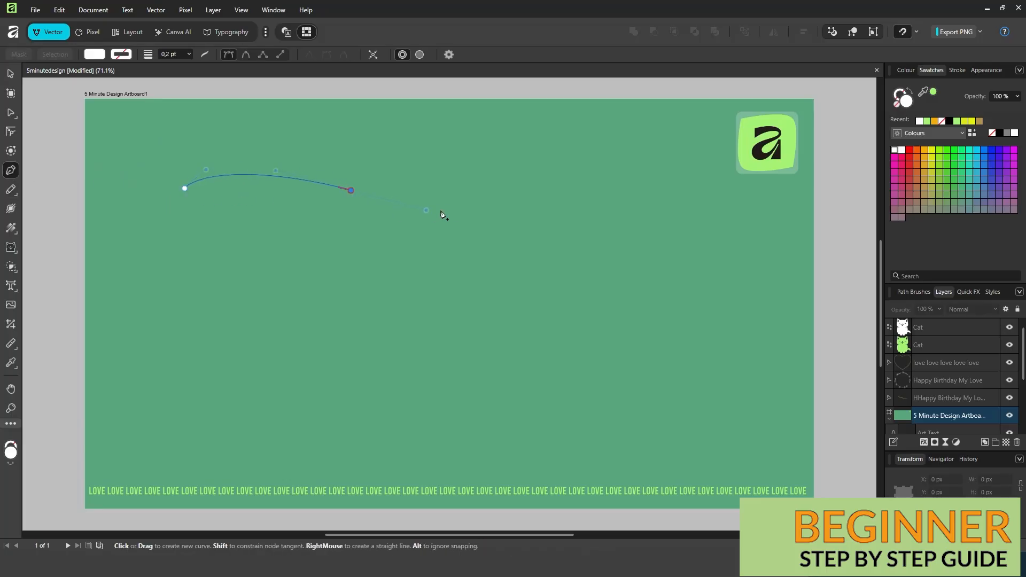
pyautogui.moveTo(548, 189); pyautogui.dragTo(604, 177)
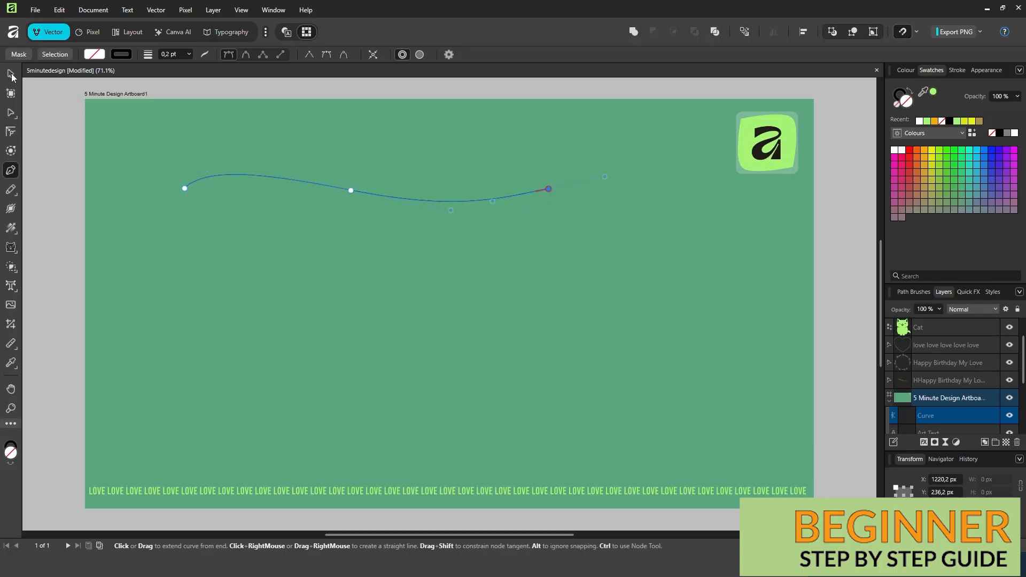
# Deepen the curve's wave by reshaping its first segment, and stretch the whole curve to about 1286 by 155 px
pyautogui.click(13, 113)
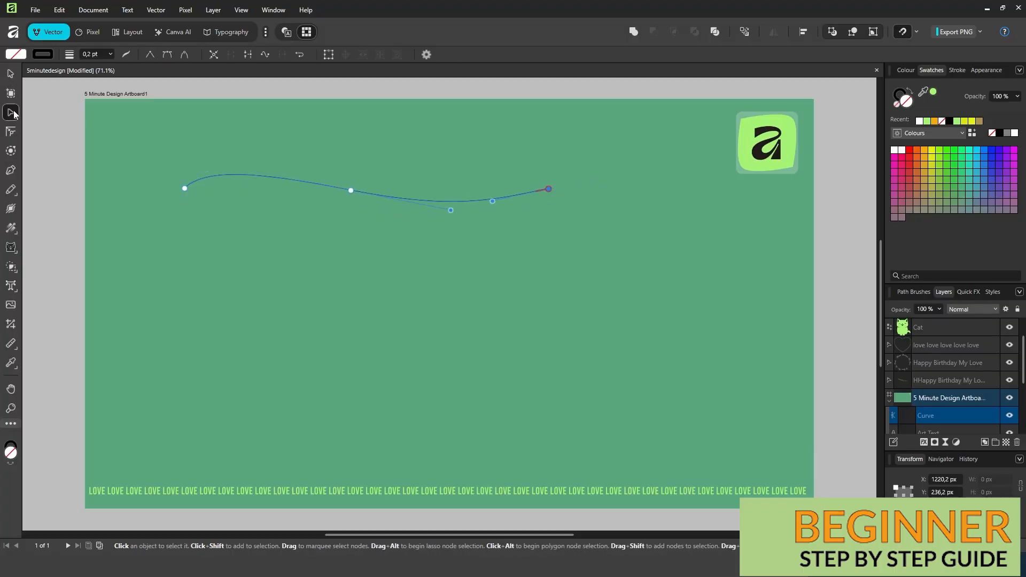
pyautogui.click(185, 188)
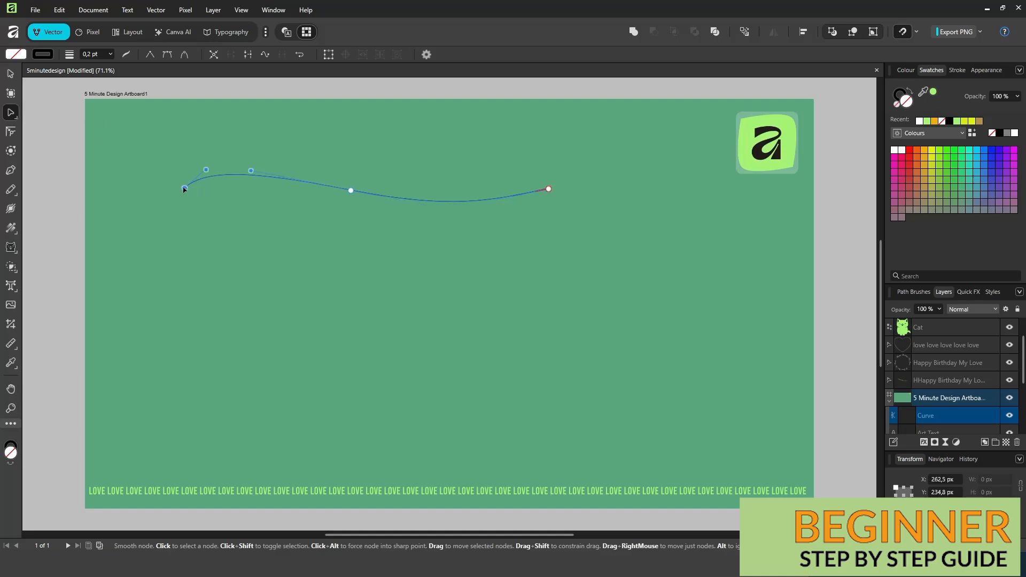
pyautogui.moveTo(206, 170); pyautogui.dragTo(252, 159)
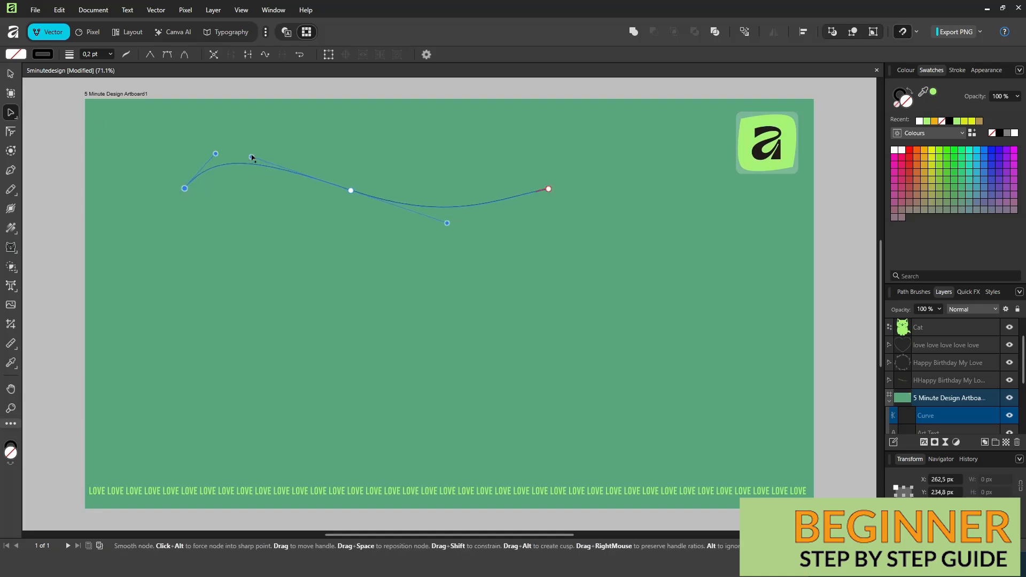
pyautogui.click(10, 74)
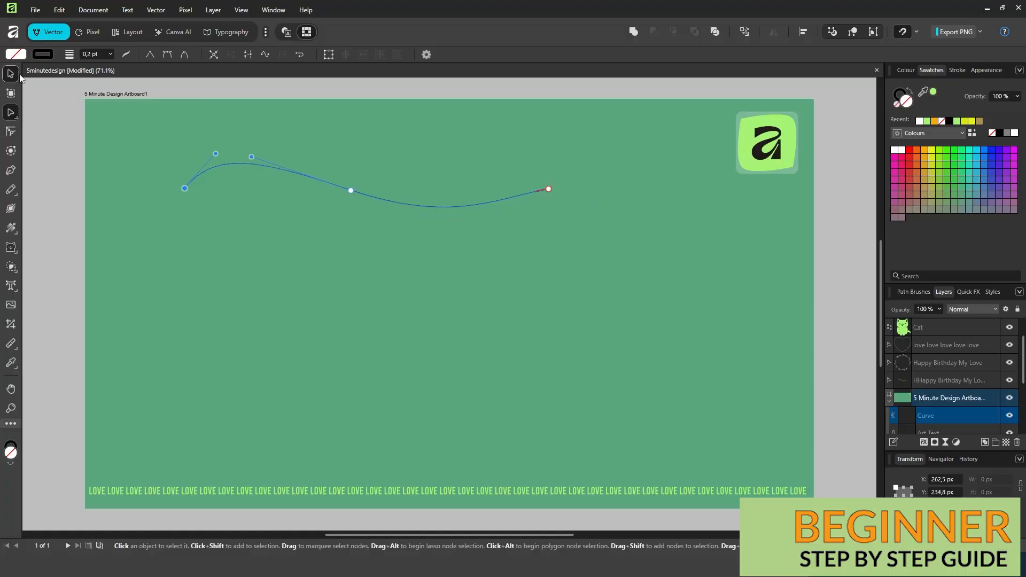
pyautogui.moveTo(549, 207); pyautogui.dragTo(673, 223)
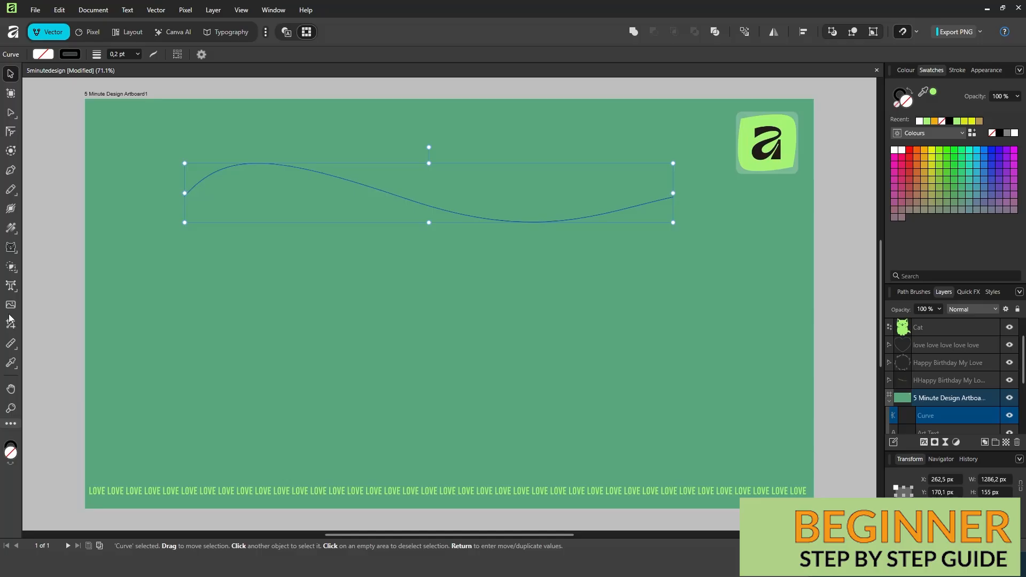
# Convert the wavy curve into a text path with the Artistic Text tool and write "Happy Birthday My Love" along it
pyautogui.moveTo(12, 293)
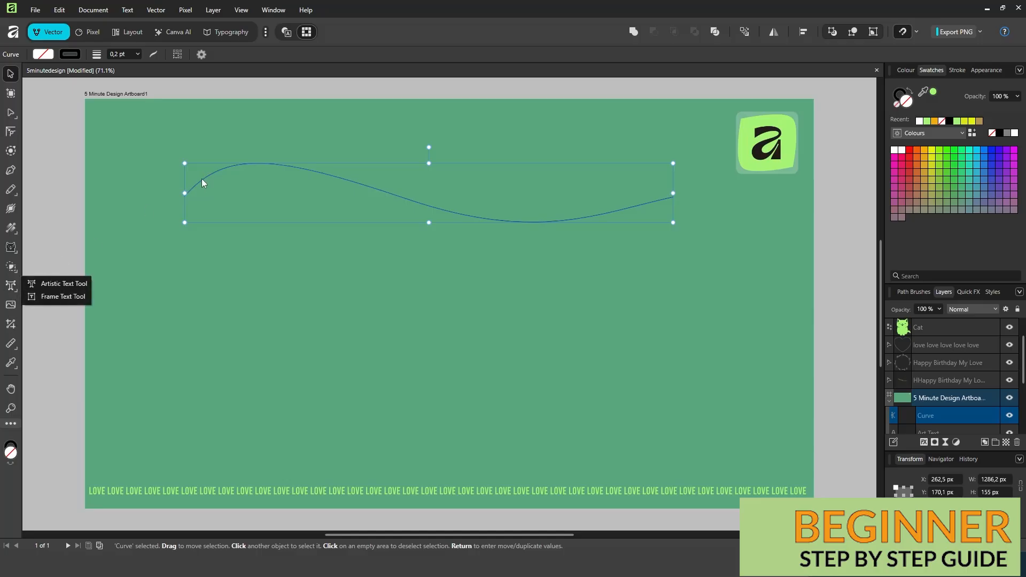
pyautogui.click(51, 283)
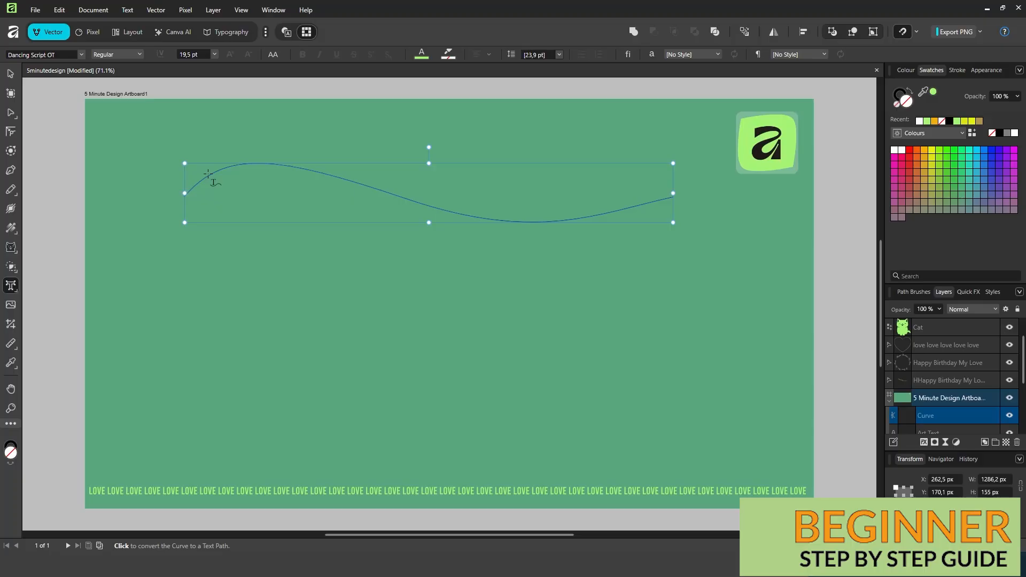
pyautogui.click(208, 174)
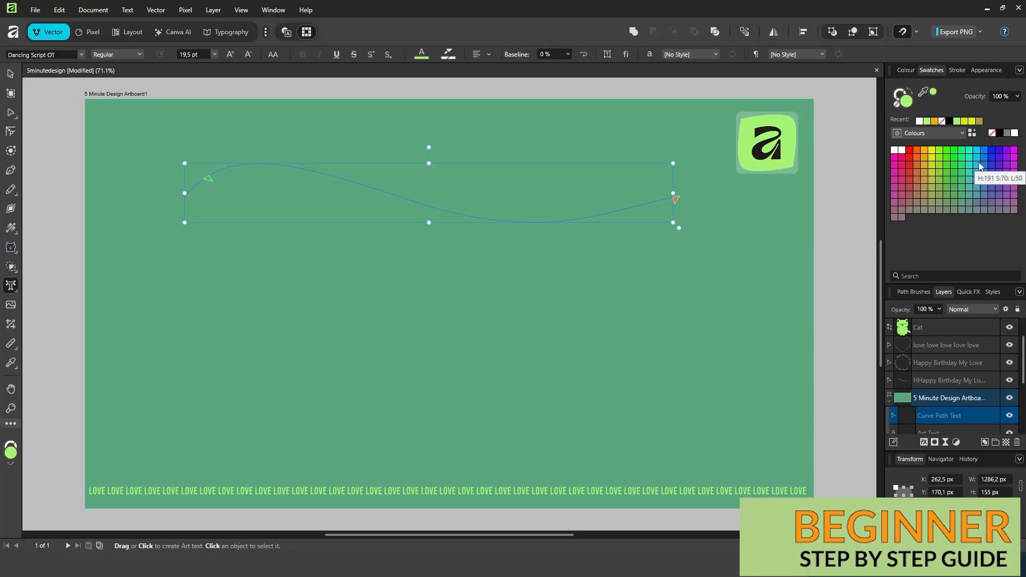
pyautogui.write('Happy ')
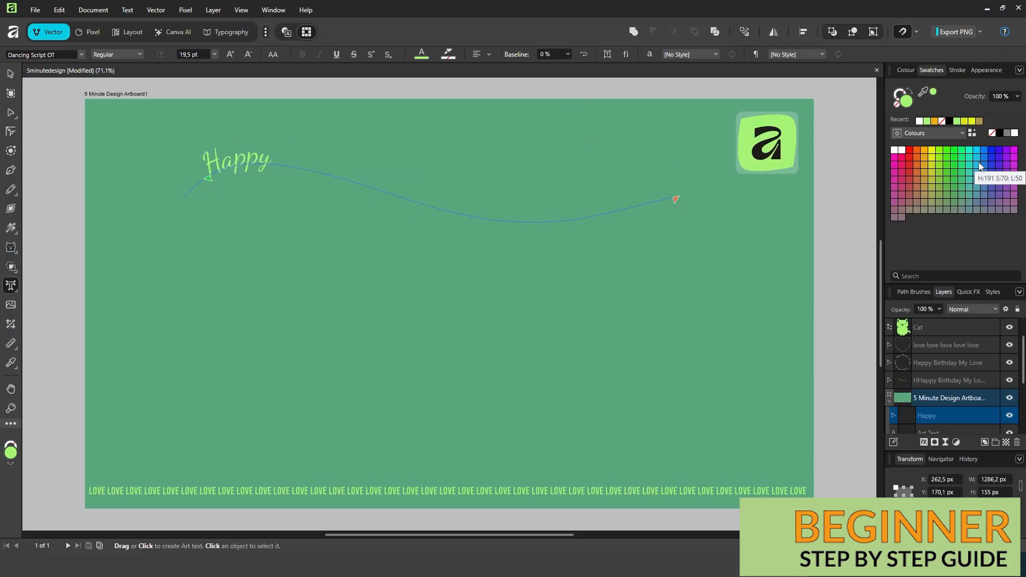
pyautogui.write('Birth')
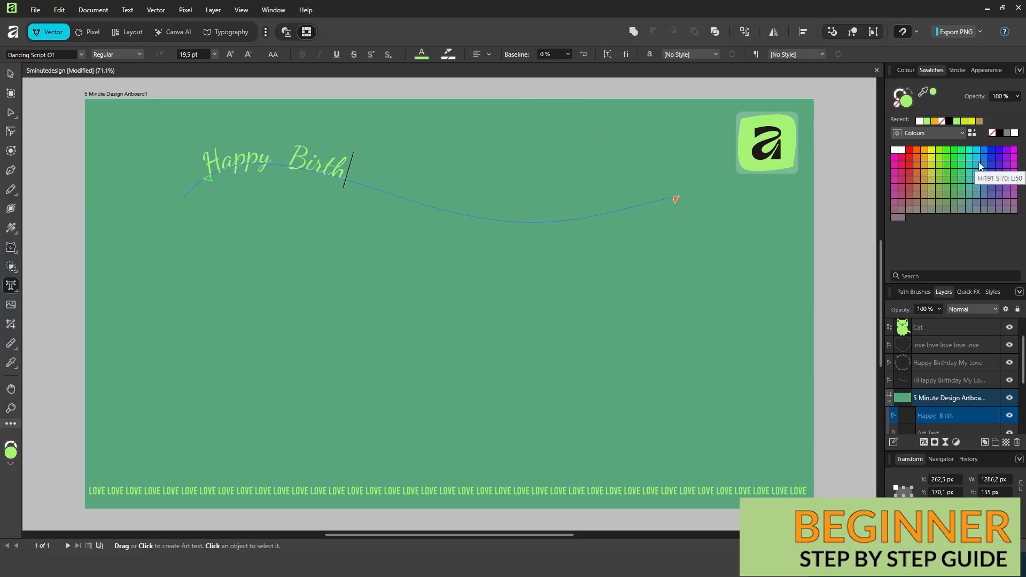
pyautogui.write('day  My  ')
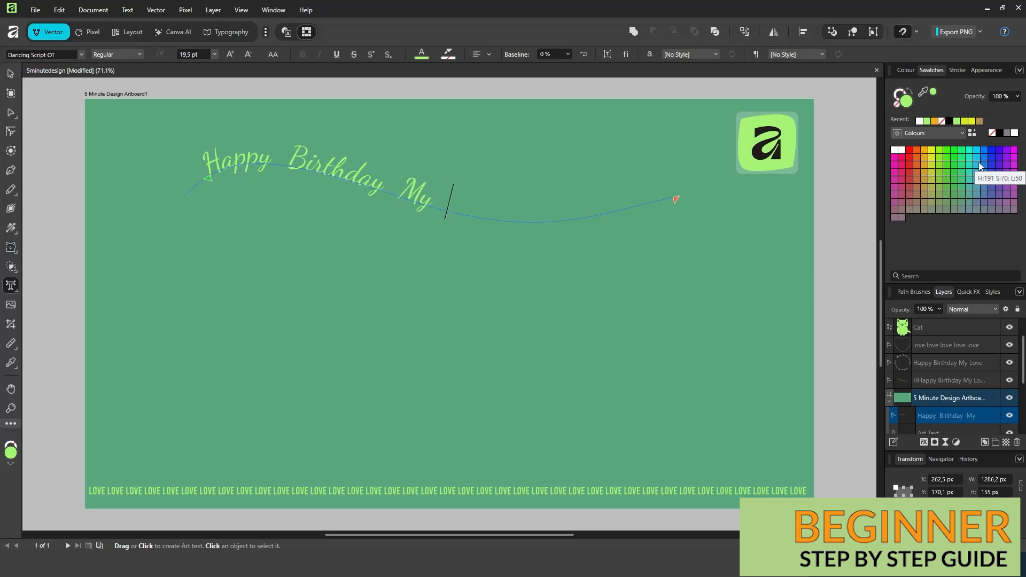
pyautogui.write('Love')
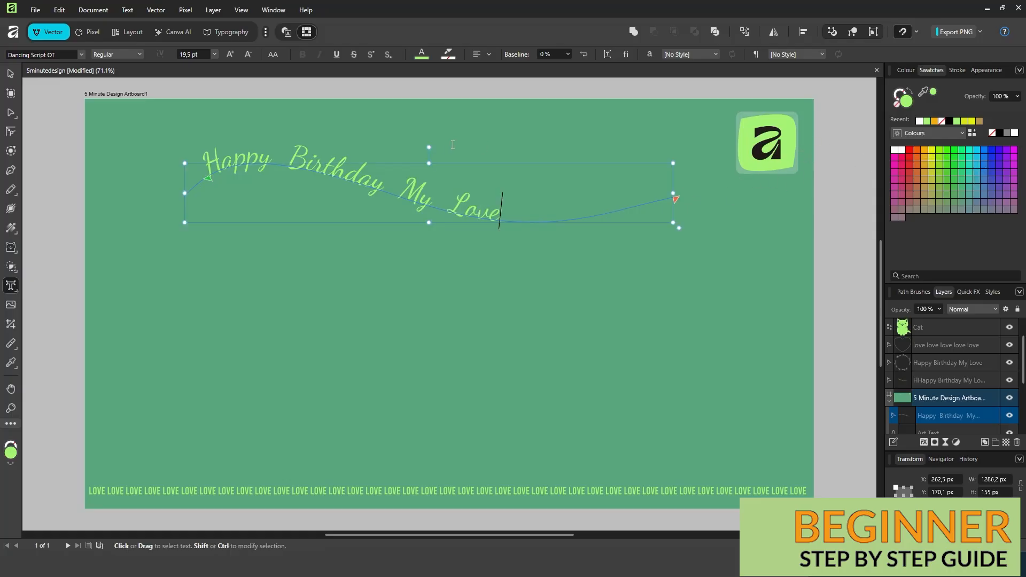
# Slide the text's start point along the curve to near the first crest and set the whole text to 24 pt
pyautogui.moveTo(208, 183)
pyautogui.mouseDown()
pyautogui.moveTo(372, 199)
pyautogui.moveTo(307, 192)
pyautogui.moveTo(226, 198)
pyautogui.moveTo(200, 211)
pyautogui.moveTo(290, 192)
pyautogui.mouseUp()
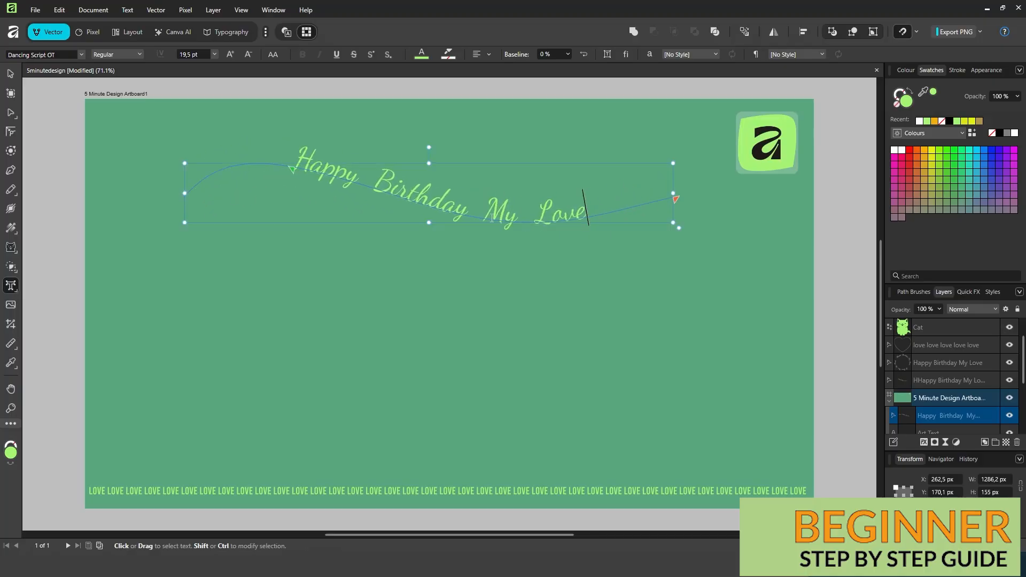
pyautogui.moveTo(675, 200)
pyautogui.mouseDown()
pyautogui.moveTo(565, 217)
pyautogui.moveTo(377, 214)
pyautogui.moveTo(249, 174)
pyautogui.moveTo(486, 201)
pyautogui.moveTo(690, 197)
pyautogui.mouseUp()
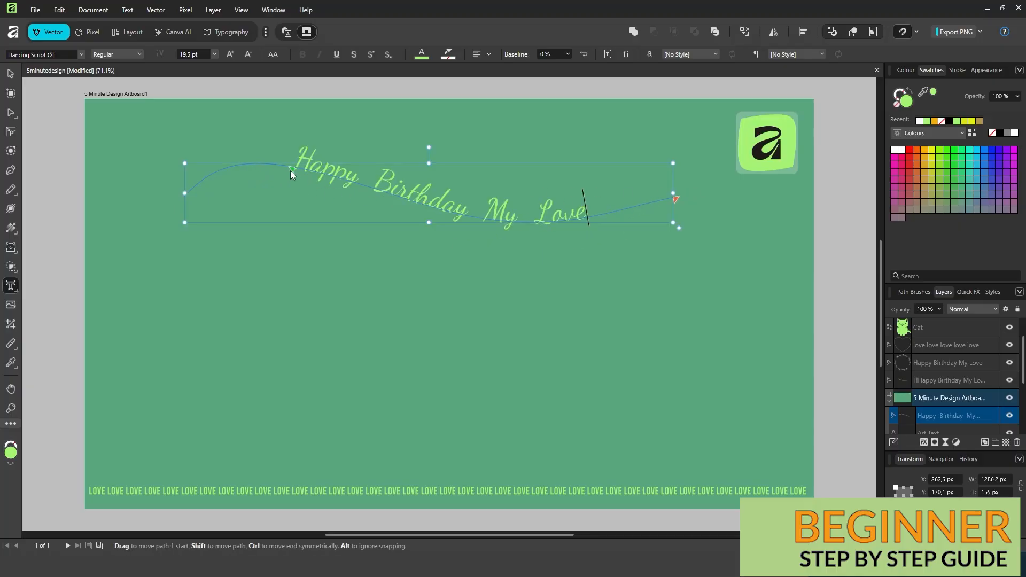
pyautogui.moveTo(290, 171)
pyautogui.mouseDown()
pyautogui.moveTo(234, 168)
pyautogui.moveTo(544, 198)
pyautogui.mouseUp()
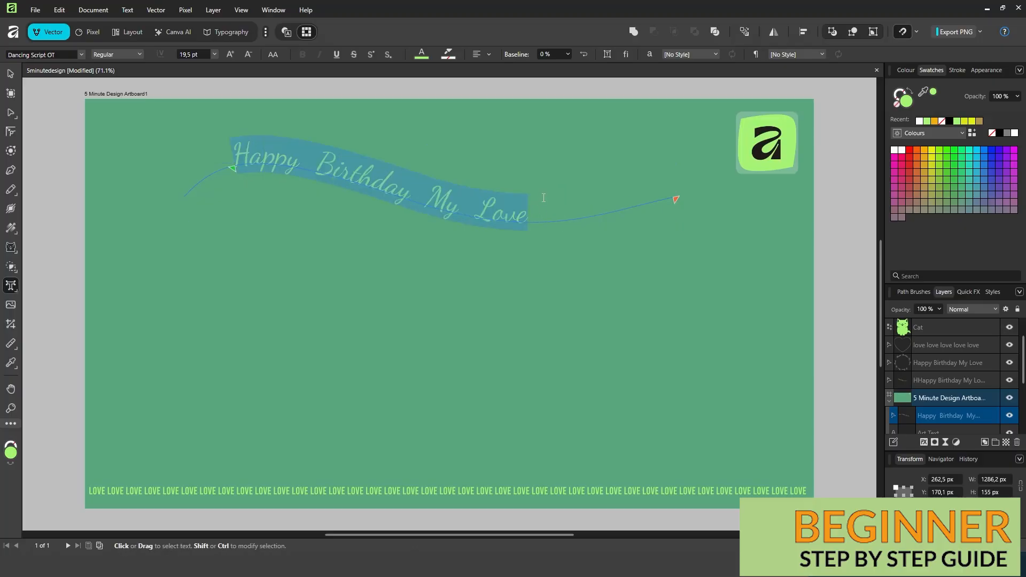
pyautogui.click(214, 54)
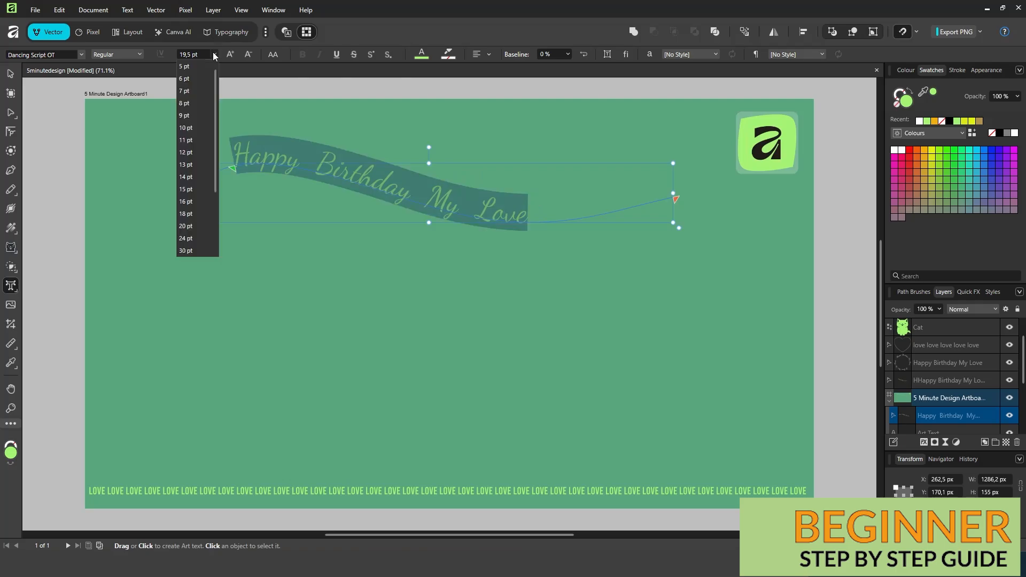
pyautogui.click(187, 238)
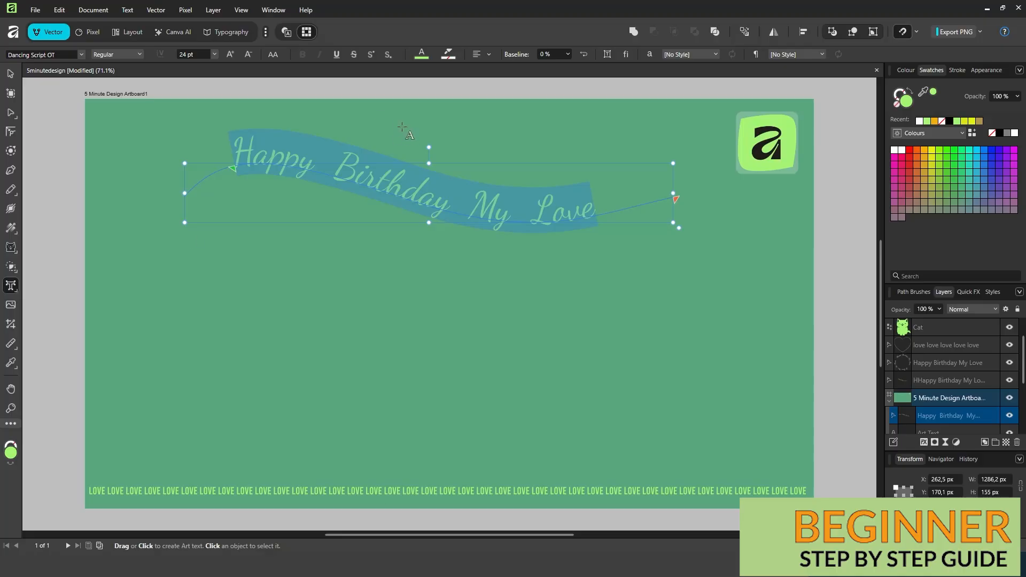
# Move the wavy text slightly higher on the artboard and deselect it
pyautogui.click(10, 73)
pyautogui.click(317, 296)
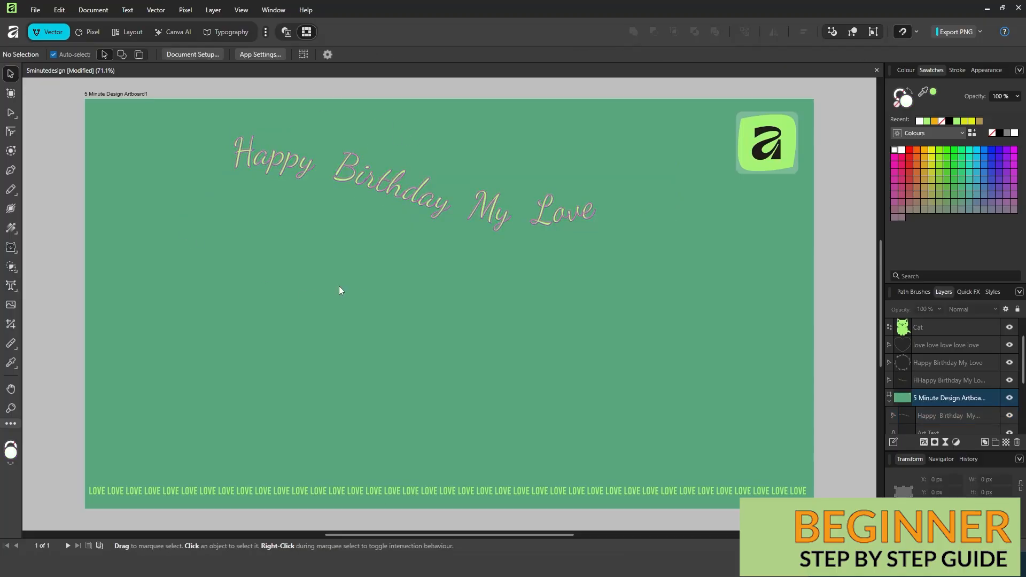
pyautogui.moveTo(426, 191); pyautogui.dragTo(434, 184)
pyautogui.click(368, 377)
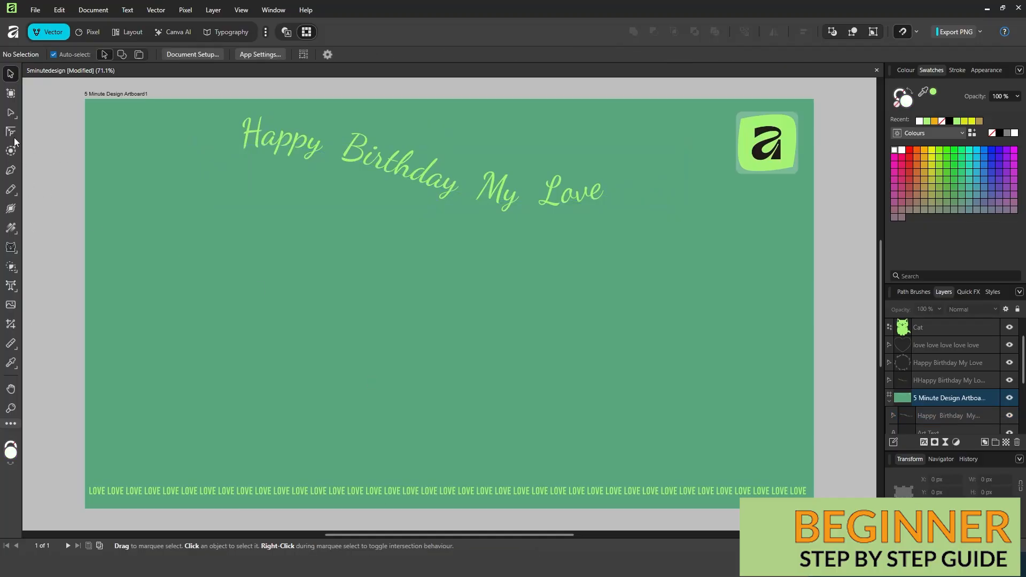
# Draw a circle about 534 px wide below the wavy text, with no fill and a white stroke
pyautogui.rightClick(14, 249)
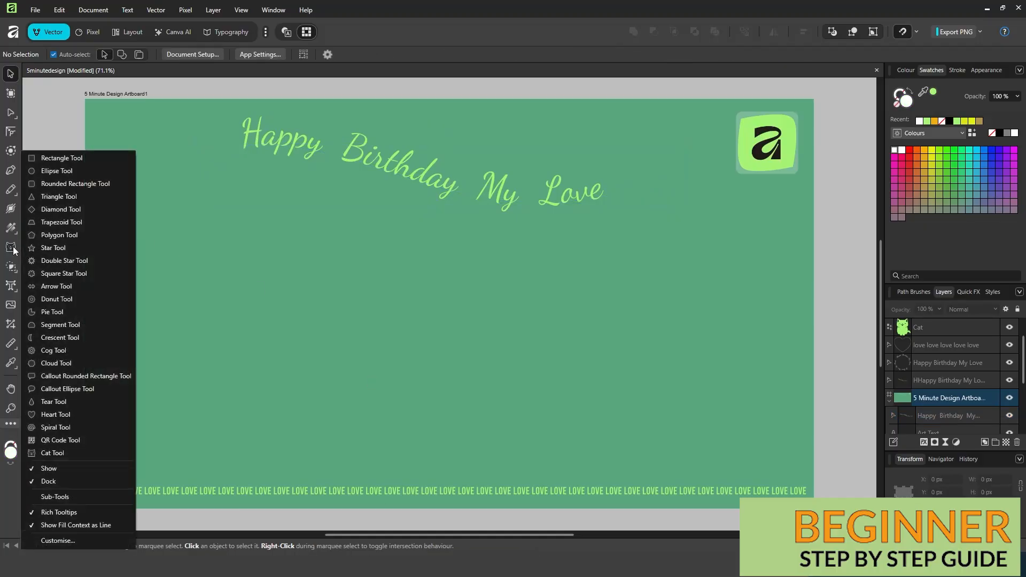
pyautogui.click(64, 167)
pyautogui.moveTo(159, 212); pyautogui.dragTo(377, 460)
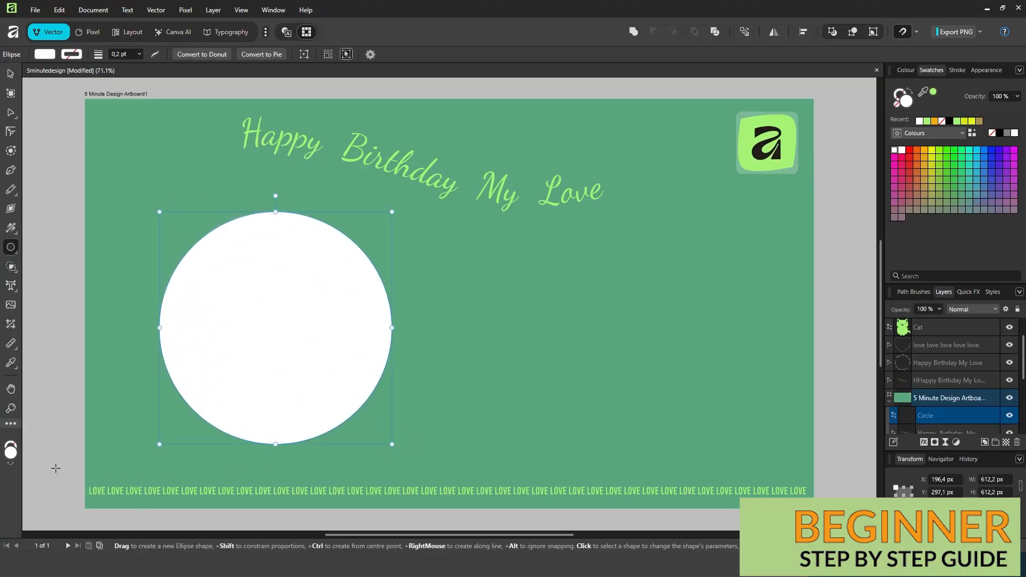
pyautogui.click(10, 467)
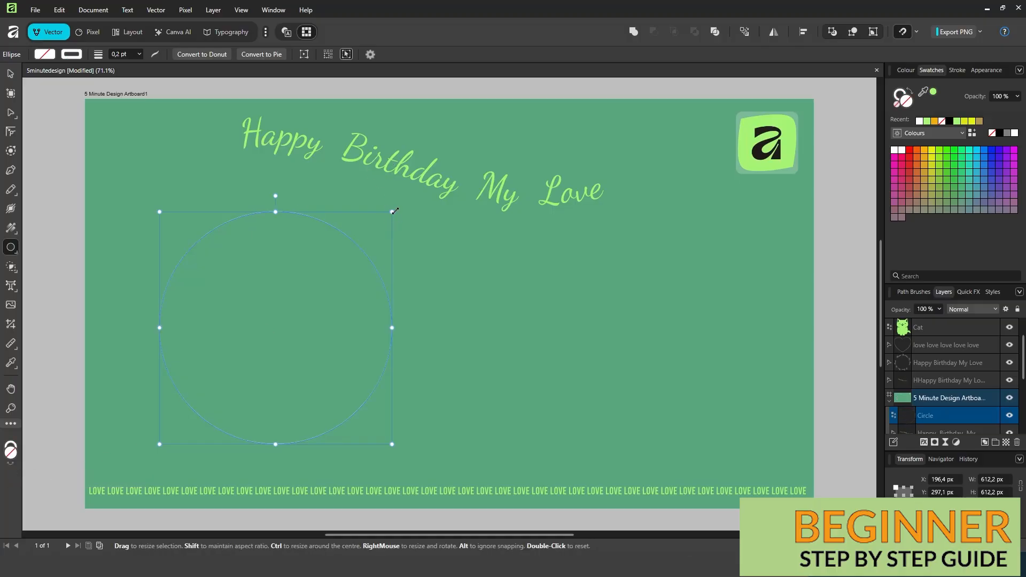
pyautogui.moveTo(393, 212); pyautogui.dragTo(362, 241)
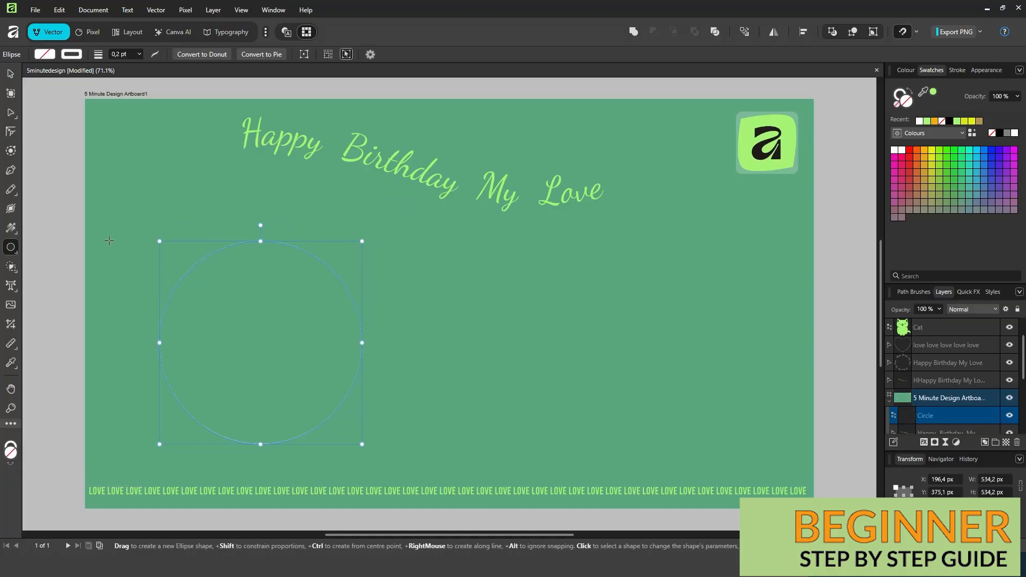
# Convert the circle into a text path with the Artistic Text tool and write "Happy Birthday My Love" around it
pyautogui.press('t')
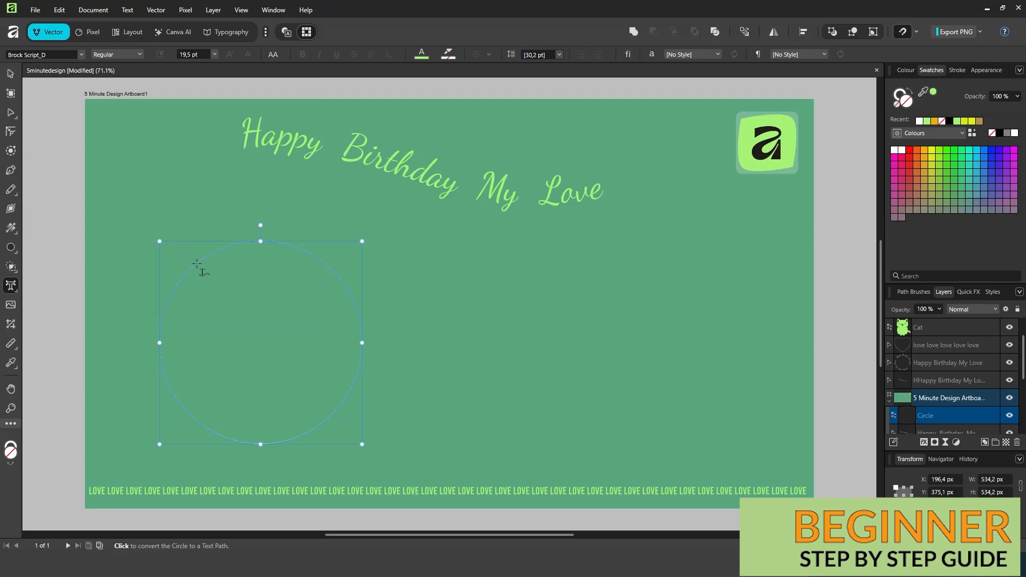
pyautogui.click(164, 315)
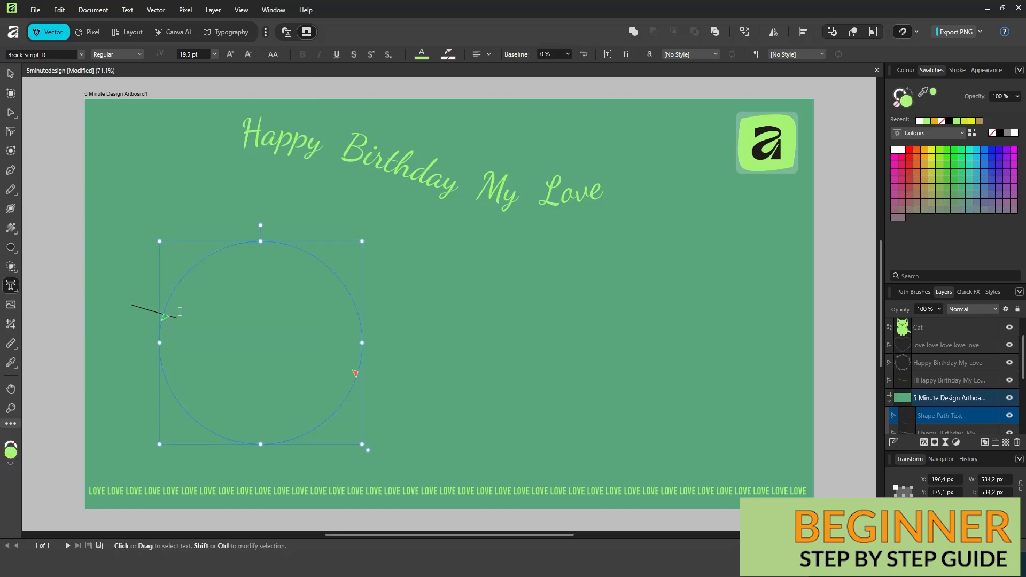
pyautogui.write('N')
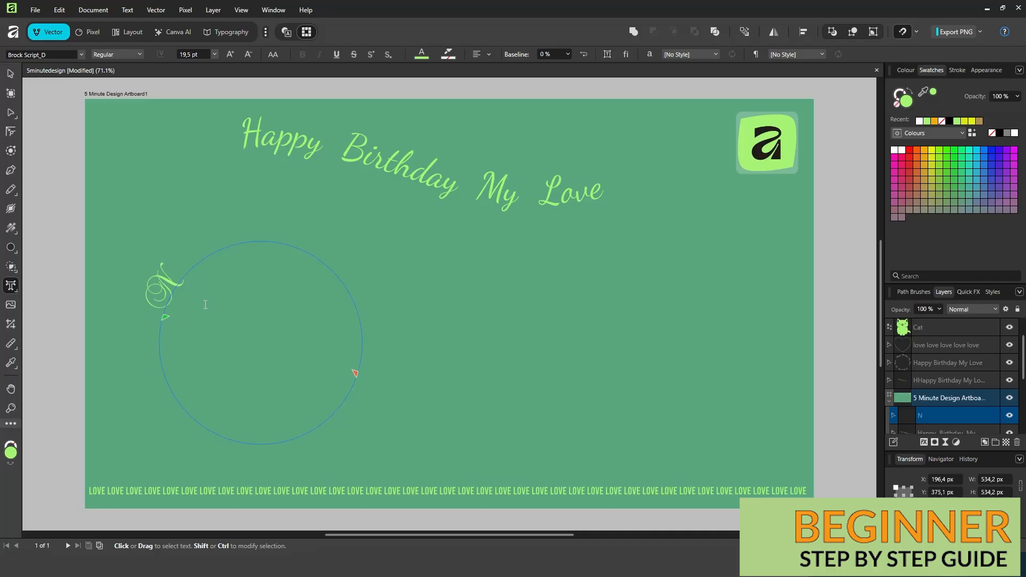
pyautogui.press('BackSpace')
pyautogui.write('Happy Birth')
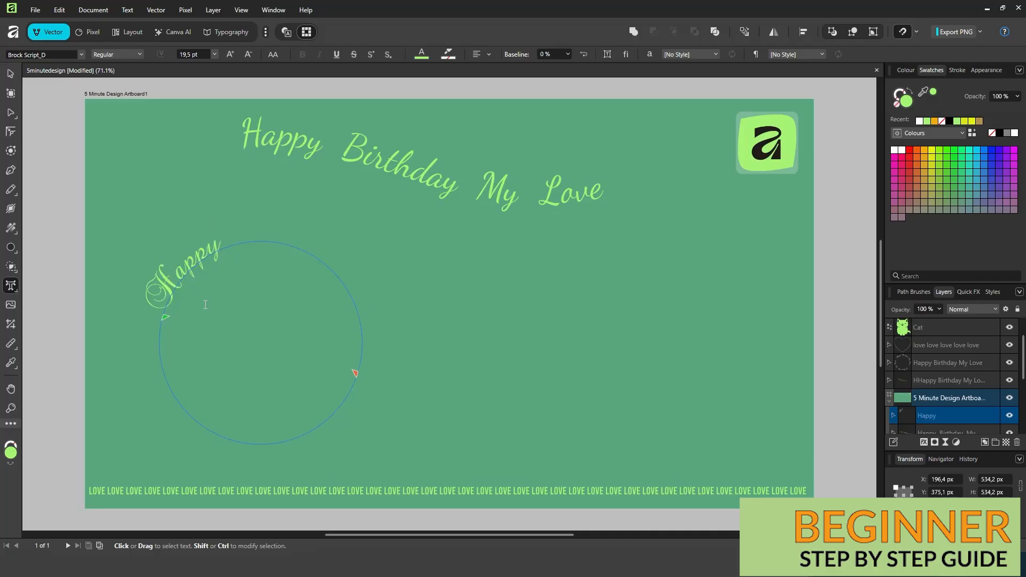
pyautogui.write('da')
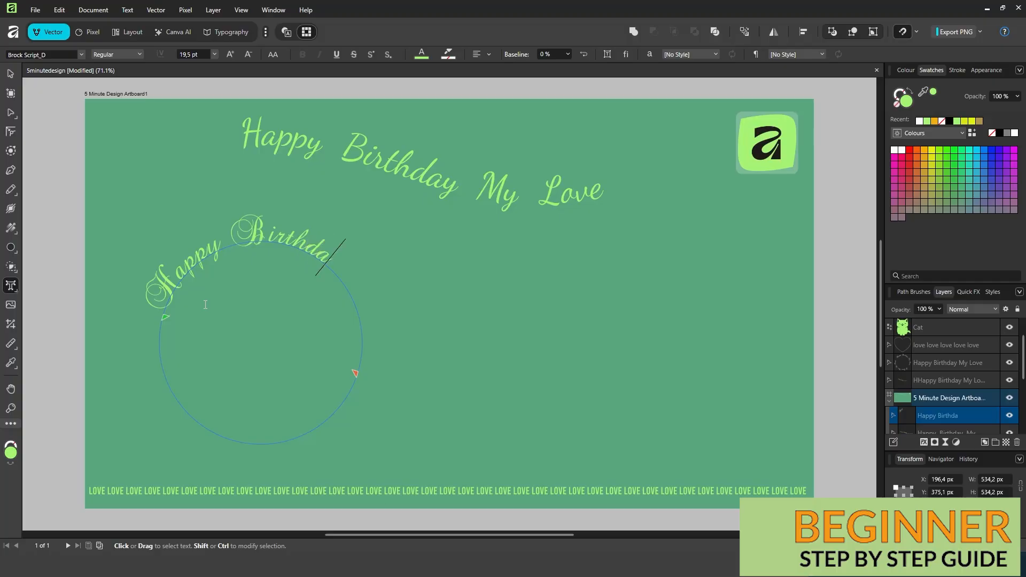
pyautogui.write('y My')
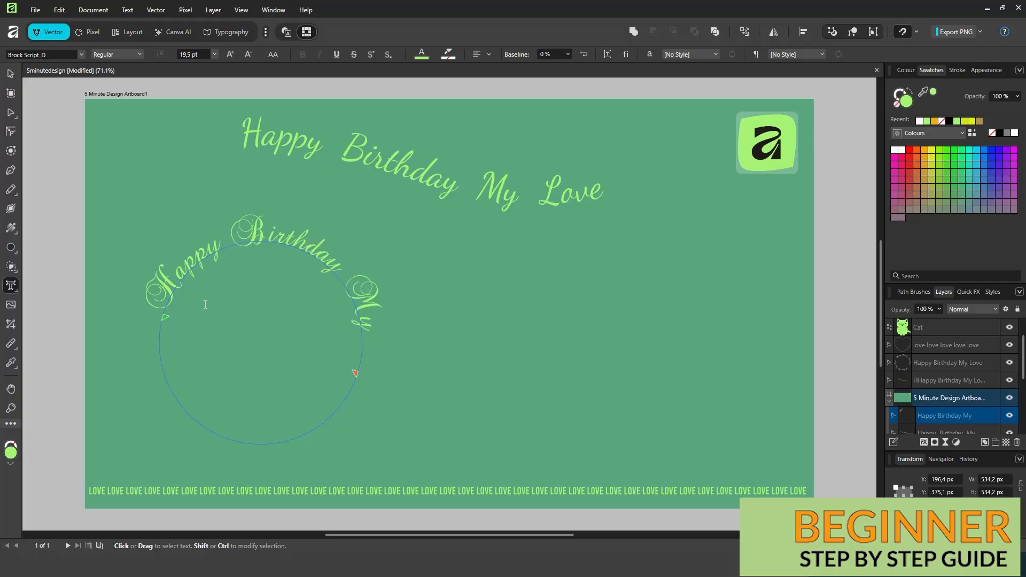
pyautogui.write(' LO')
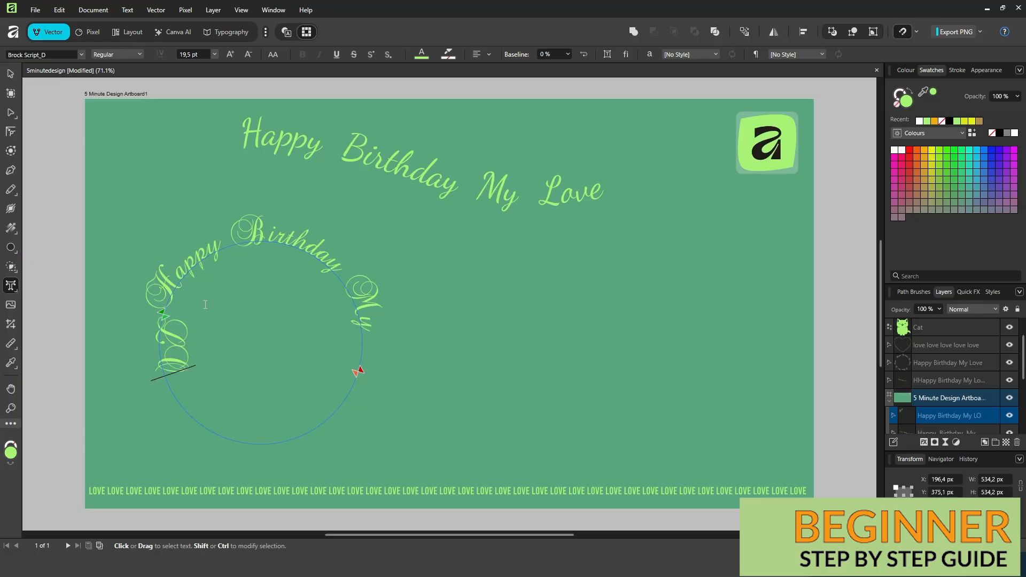
pyautogui.write('V')
pyautogui.press('BackSpace')
pyautogui.press('BackSpace')
pyautogui.write('ove')
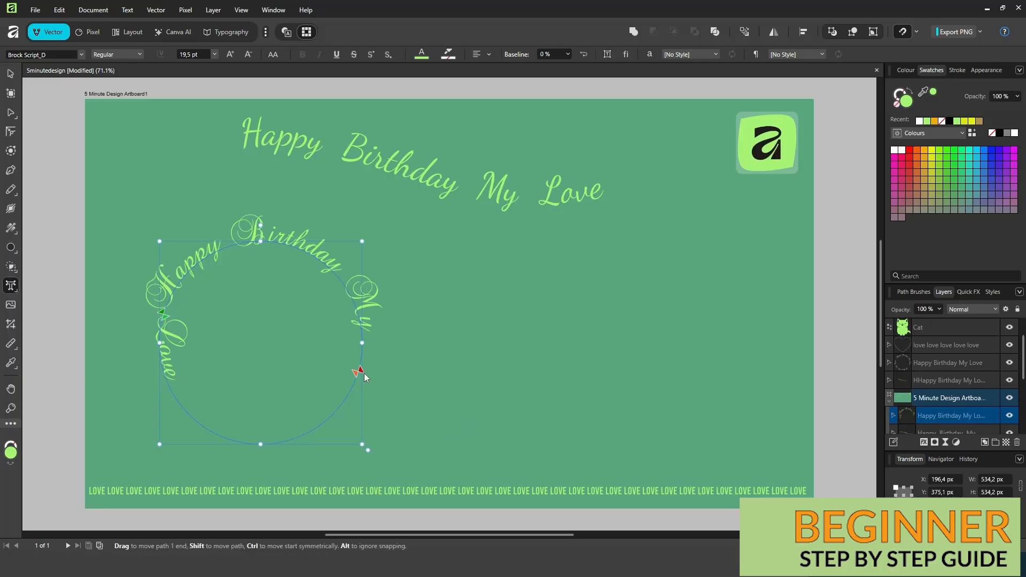
# Slide the text's end point around the circle until it sits just before the start point
pyautogui.moveTo(360, 372); pyautogui.dragTo(322, 417)
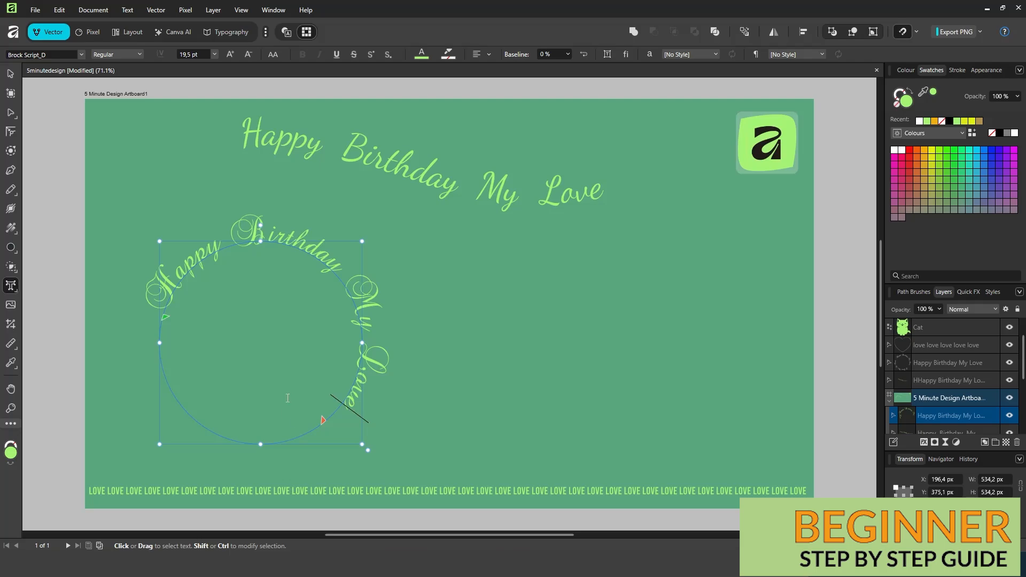
pyautogui.moveTo(324, 423); pyautogui.dragTo(312, 427)
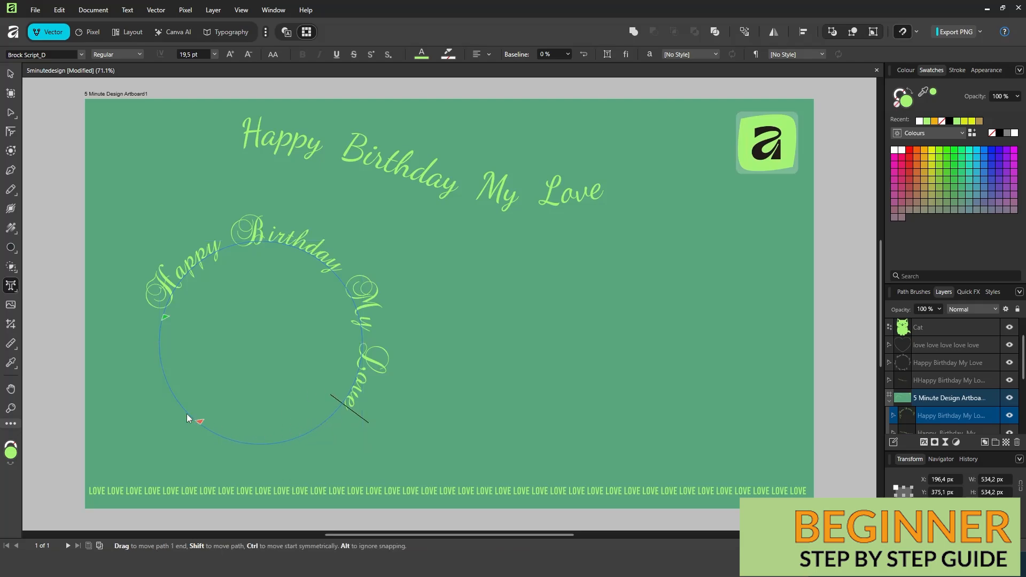
pyautogui.moveTo(158, 329); pyautogui.dragTo(164, 315)
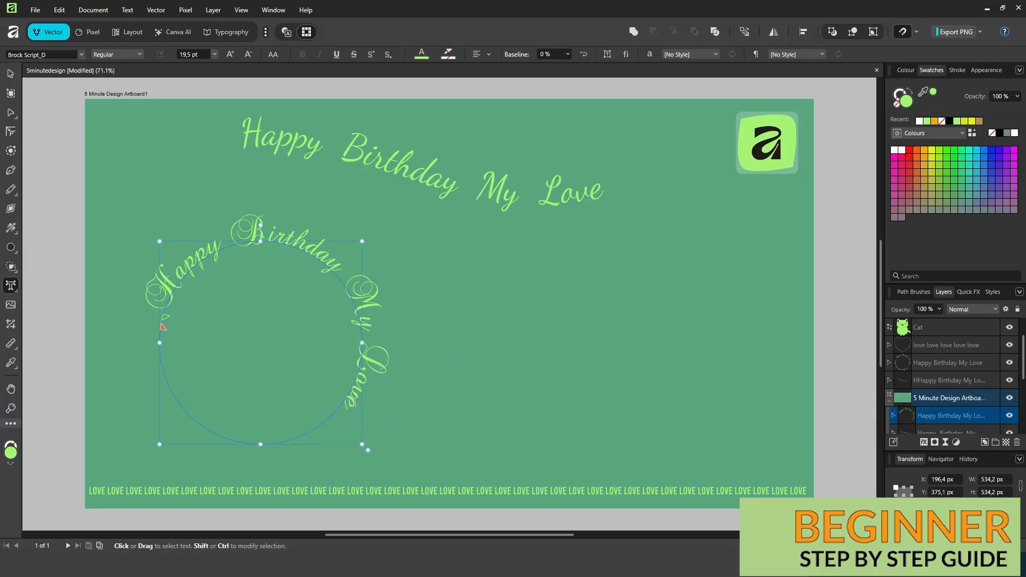
# Continue the circular text after "Love" with "I Love You So Much"
pyautogui.click(353, 401)
pyautogui.write('I Love y')
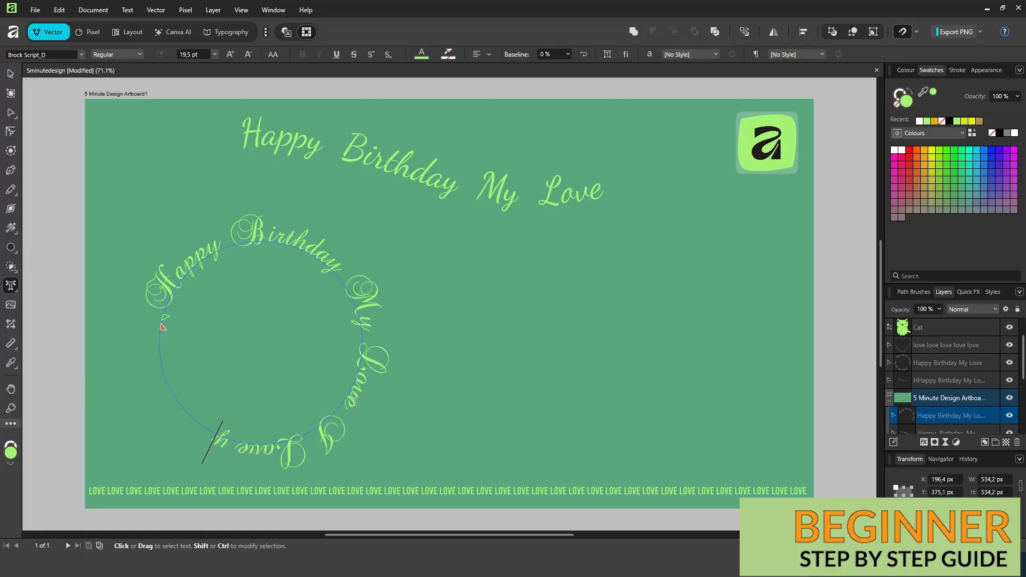
pyautogui.write('ou')
pyautogui.press('BackSpace')
pyautogui.press('BackSpace')
pyautogui.press('BackSpace')
pyautogui.write('You So')
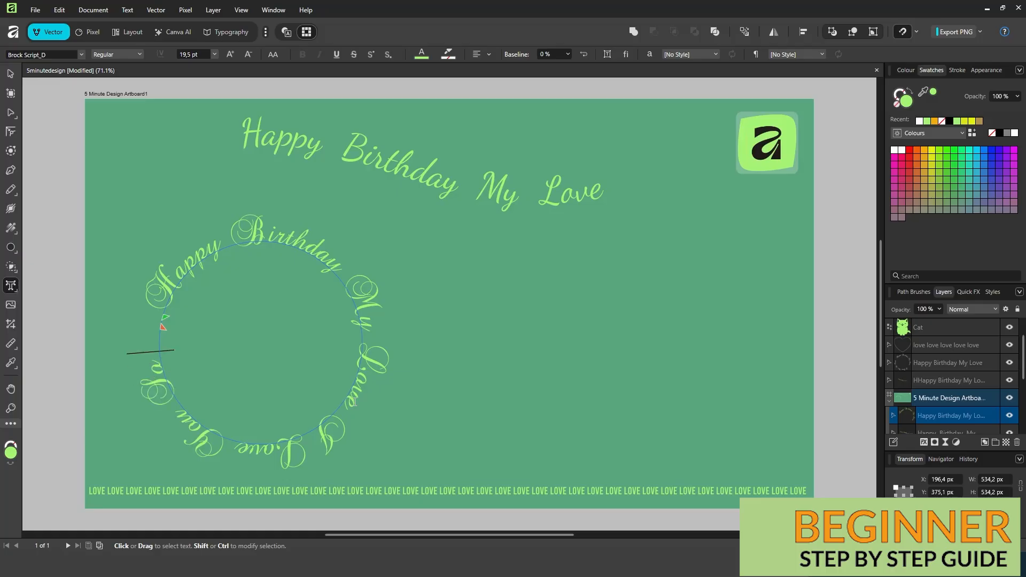
pyautogui.write(' Much')
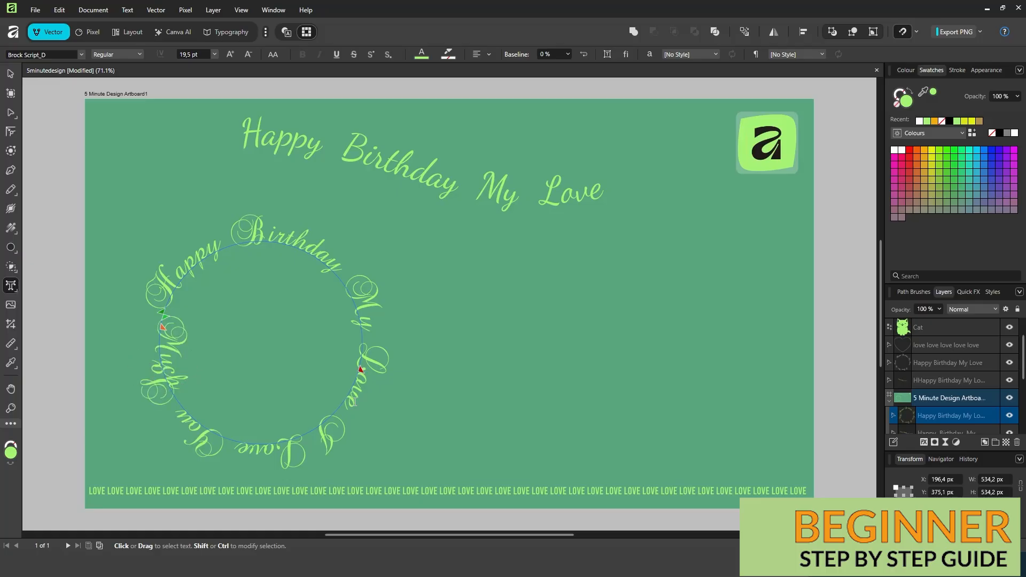
# Set the circular text to 16 pt and push "I Love You So Much" onto the inner lower side of the circle
pyautogui.press('Escape')
pyautogui.click(11, 74)
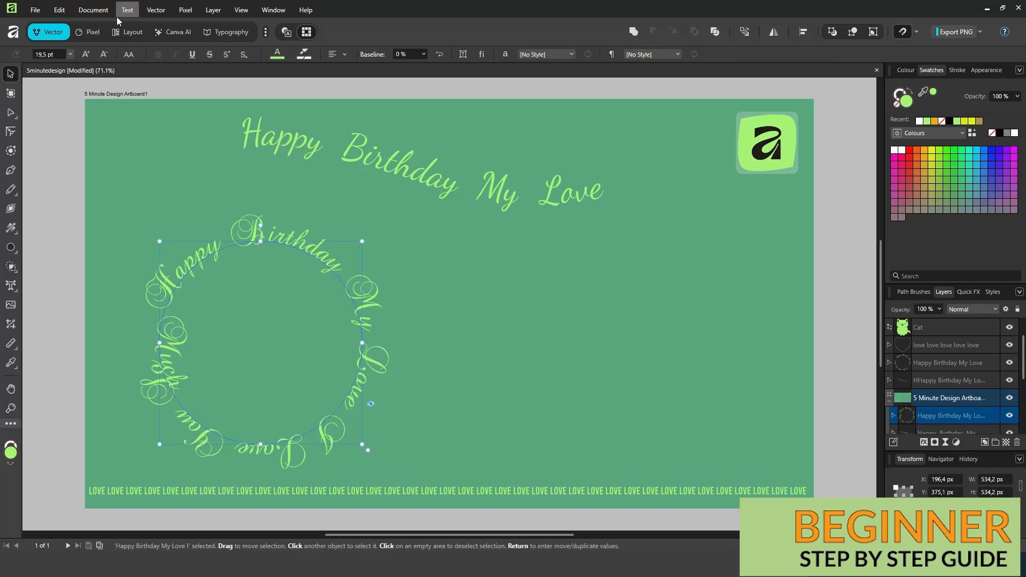
pyautogui.click(70, 54)
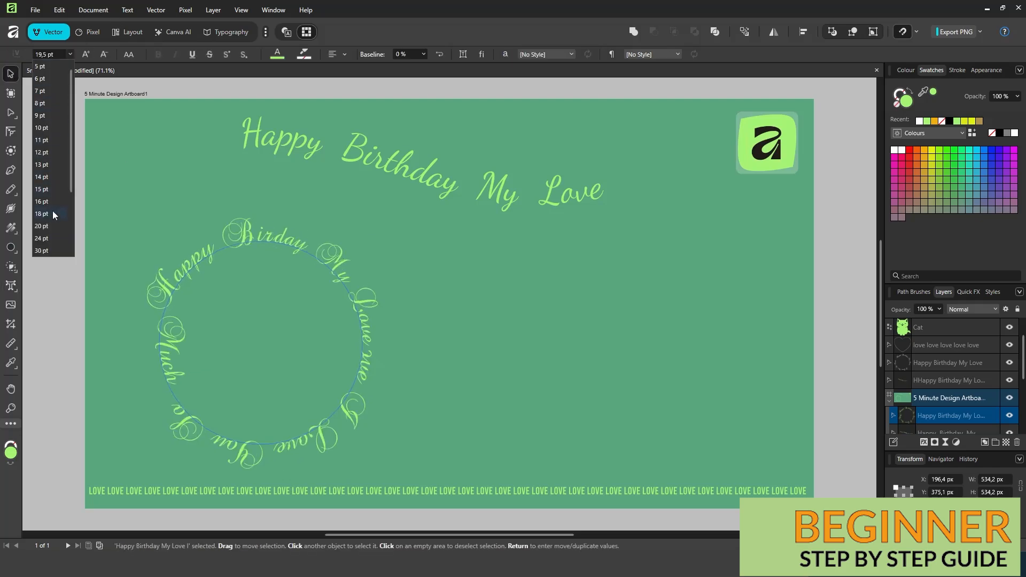
pyautogui.click(41, 201)
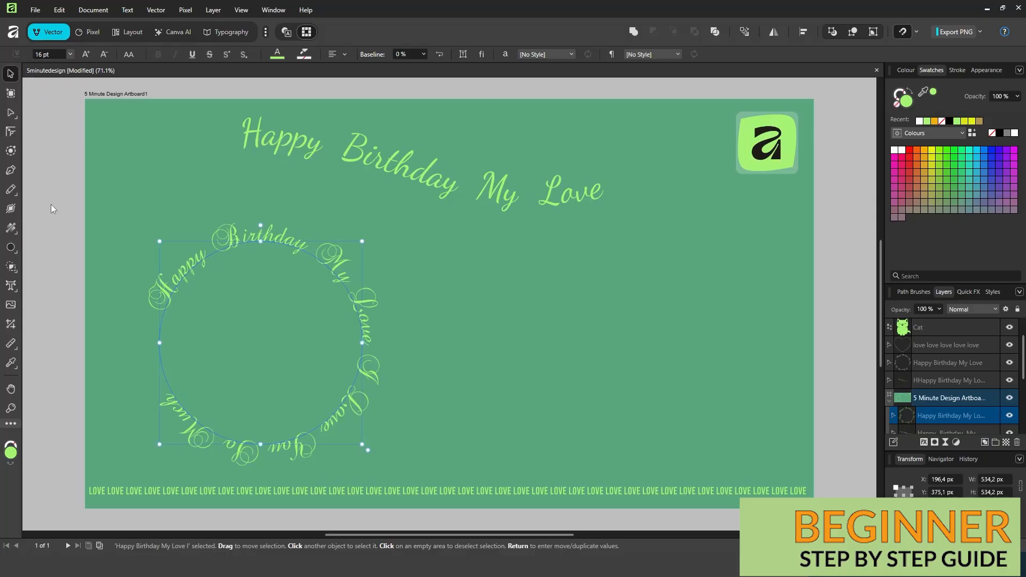
pyautogui.doubleClick(363, 352)
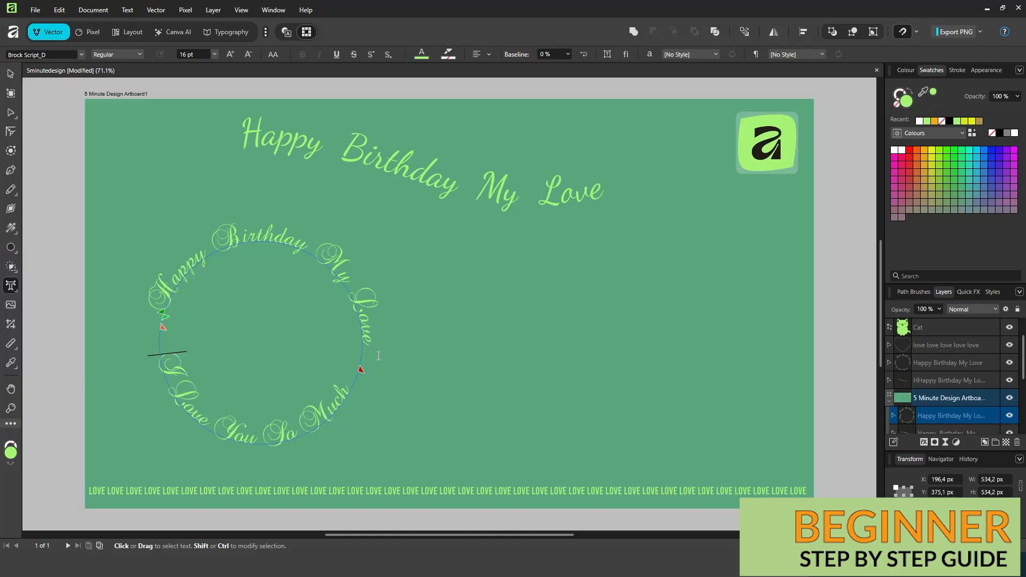
pyautogui.press('Escape')
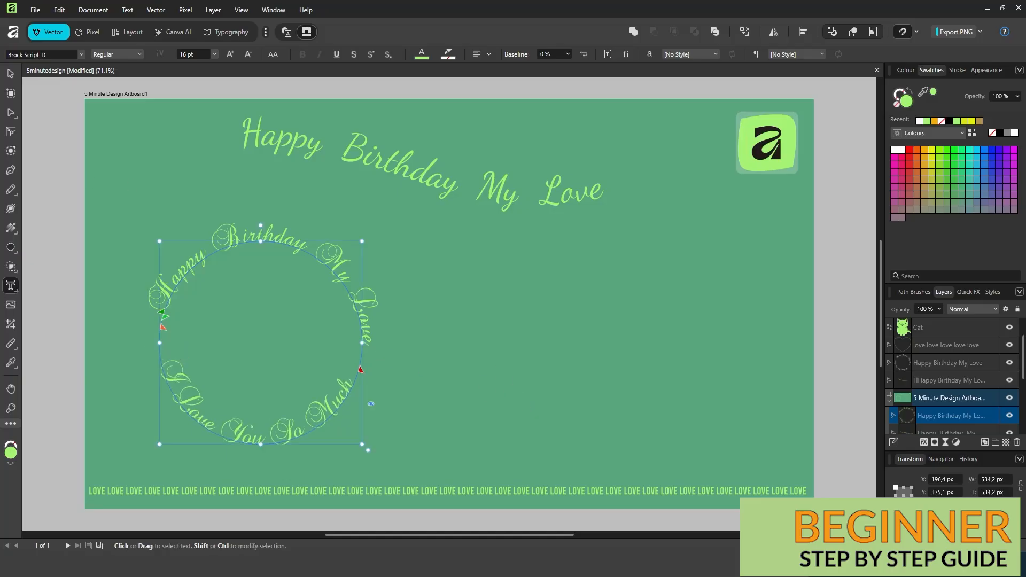
# Select all of the circular text, fill it with white and deselect it
pyautogui.click(901, 152)
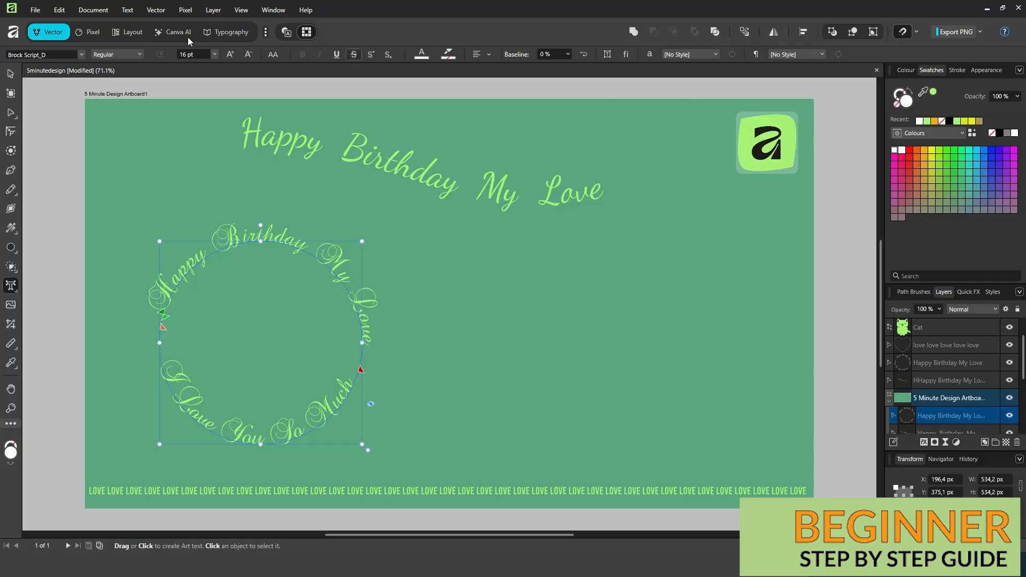
pyautogui.moveTo(163, 289); pyautogui.dragTo(361, 373)
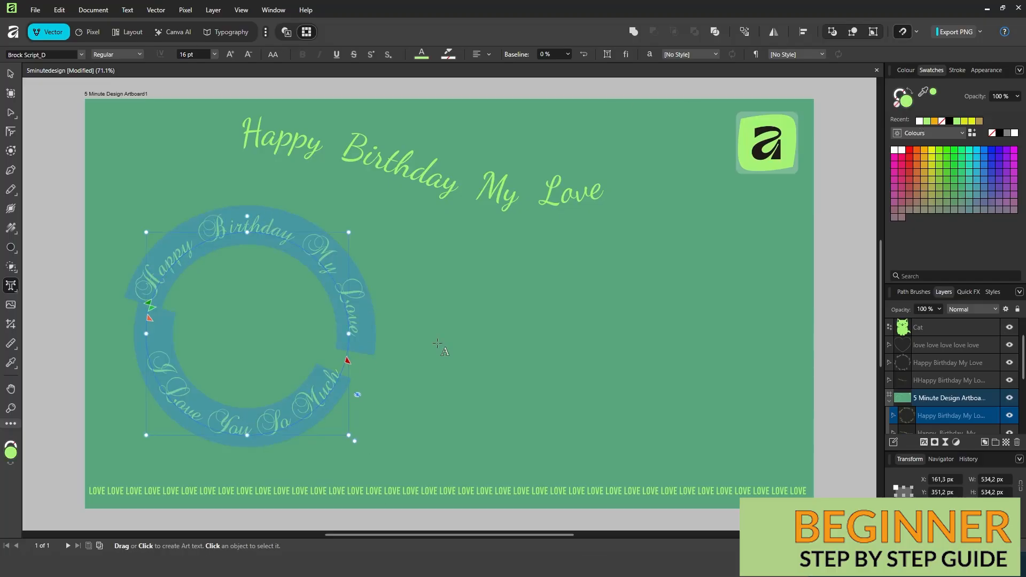
pyautogui.click(920, 124)
pyautogui.press('Escape')
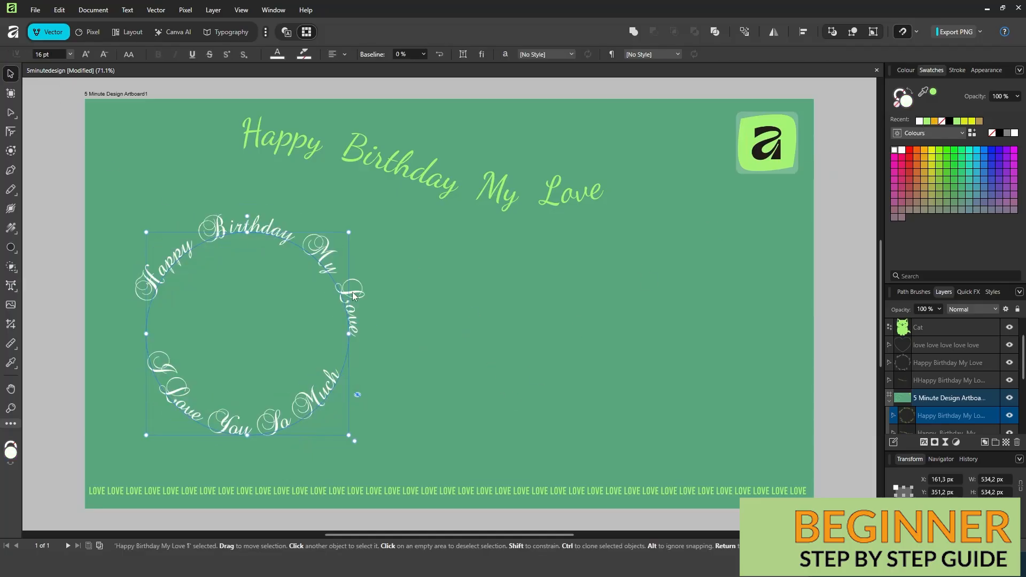
pyautogui.click(405, 314)
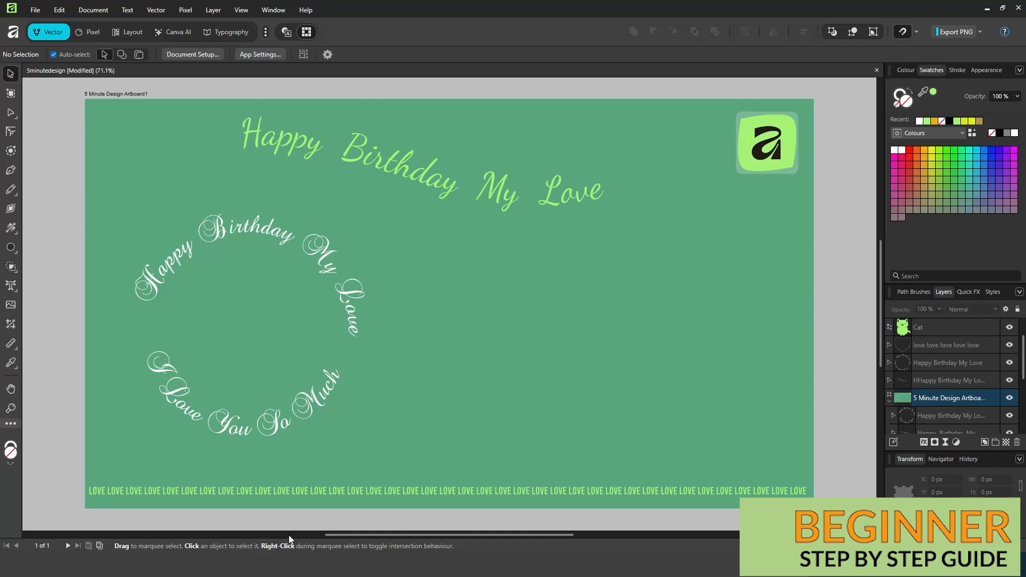
# Draw a heart about 591 px wide and 527 px high beside the circular text, with no fill and a white stroke
pyautogui.click(15, 250)
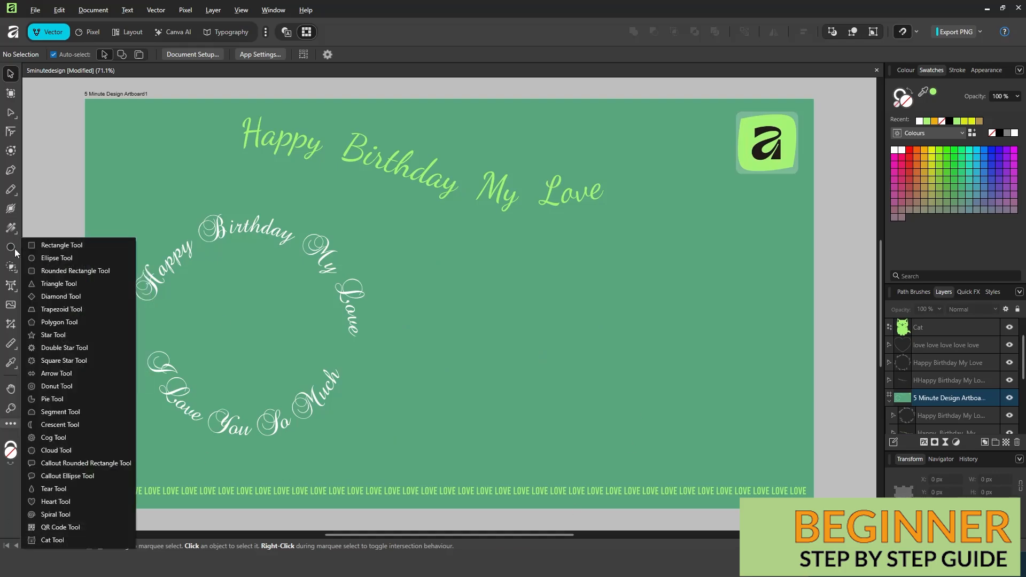
pyautogui.click(60, 501)
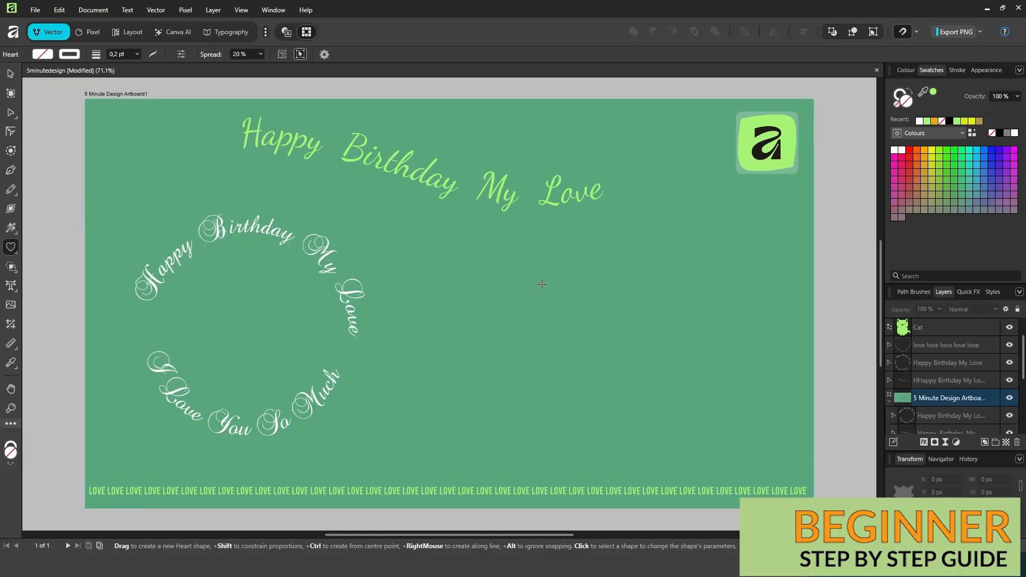
pyautogui.moveTo(542, 285); pyautogui.dragTo(723, 481)
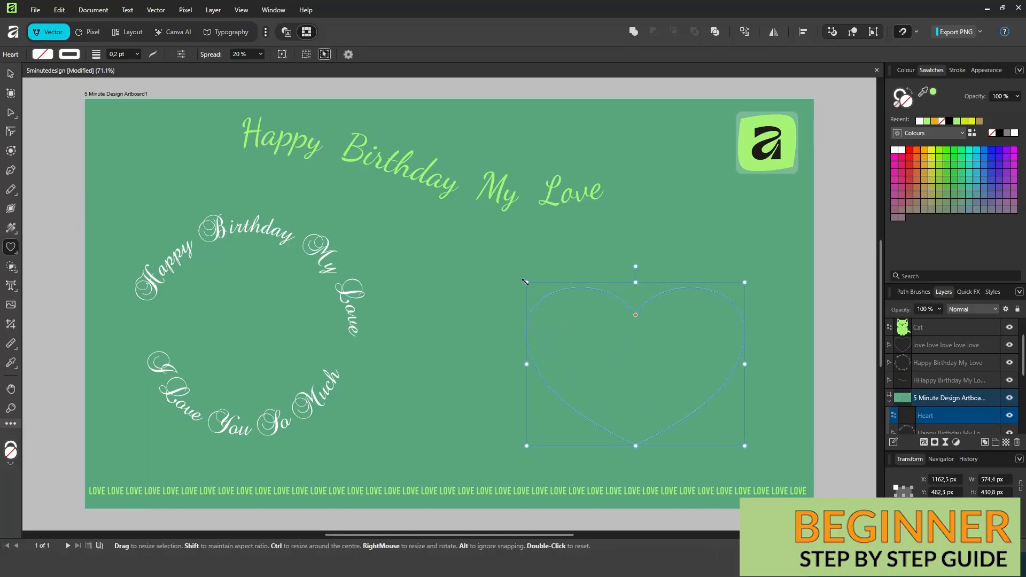
pyautogui.moveTo(527, 282); pyautogui.dragTo(494, 223)
pyautogui.click(10, 75)
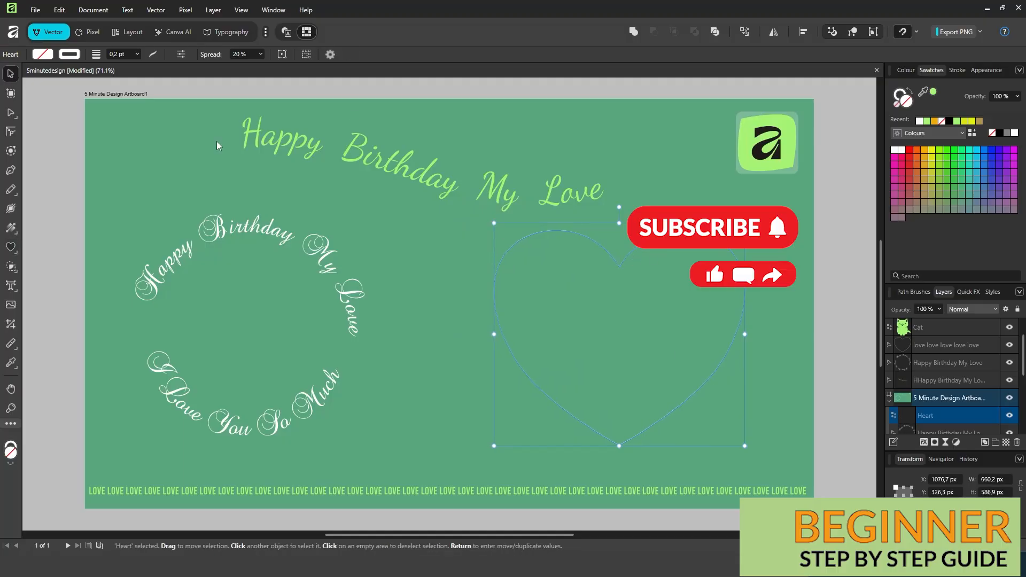
pyautogui.moveTo(658, 234); pyautogui.dragTo(636, 249)
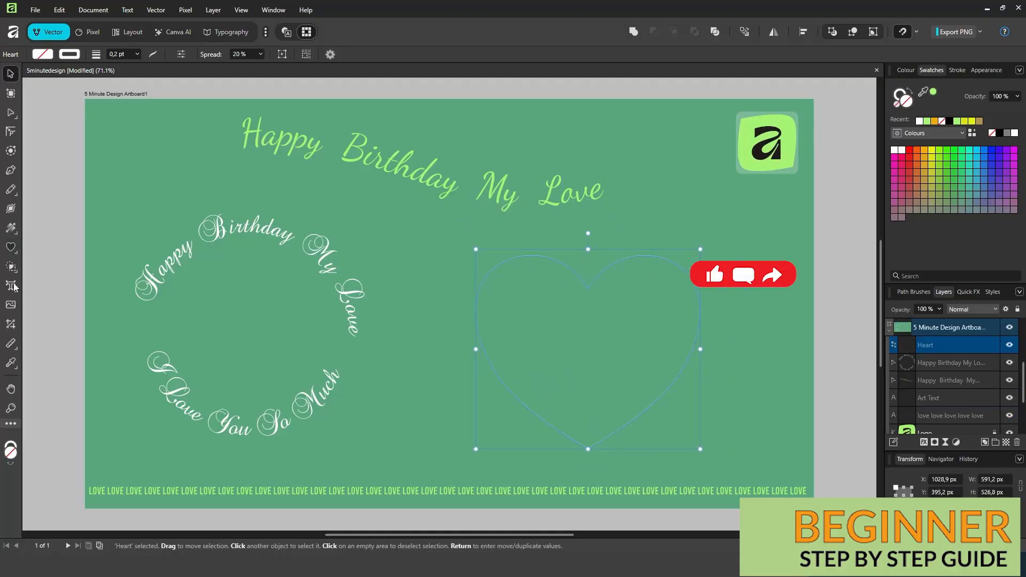
# Convert the heart into a text path, paste the repeated "LOVE" text along it and slide the start point further past the notch
pyautogui.click(11, 286)
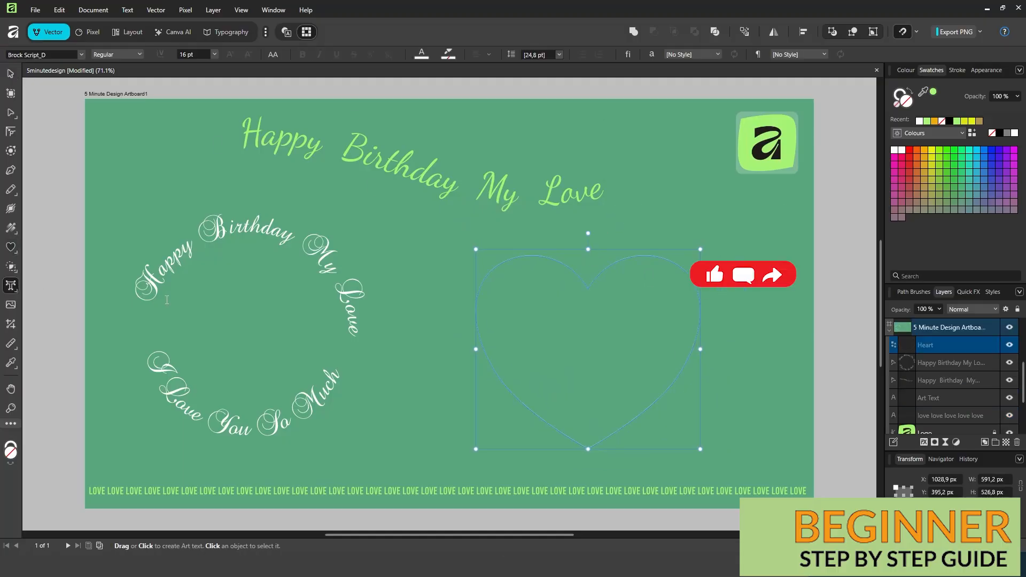
pyautogui.click(598, 274)
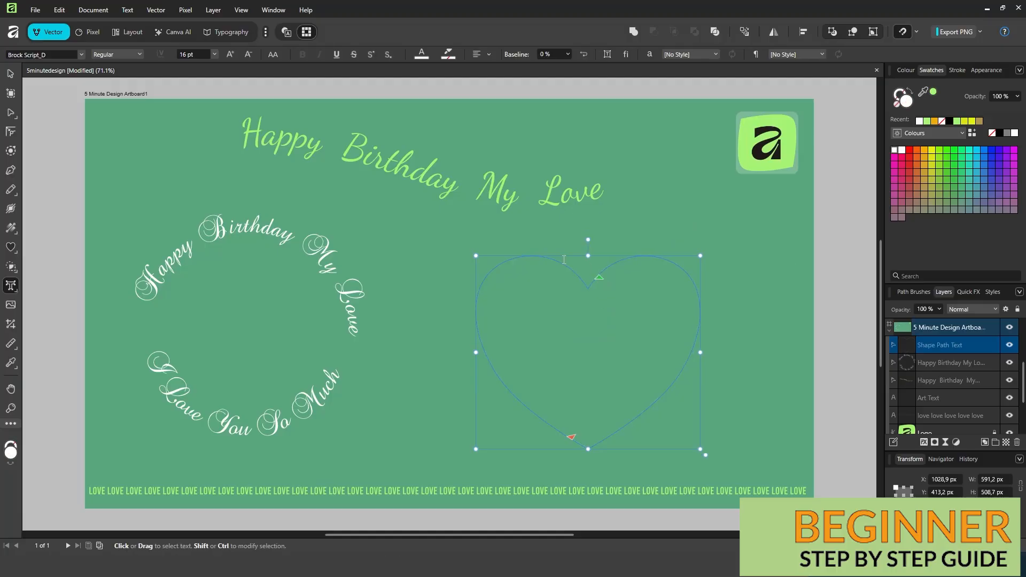
pyautogui.click(58, 10)
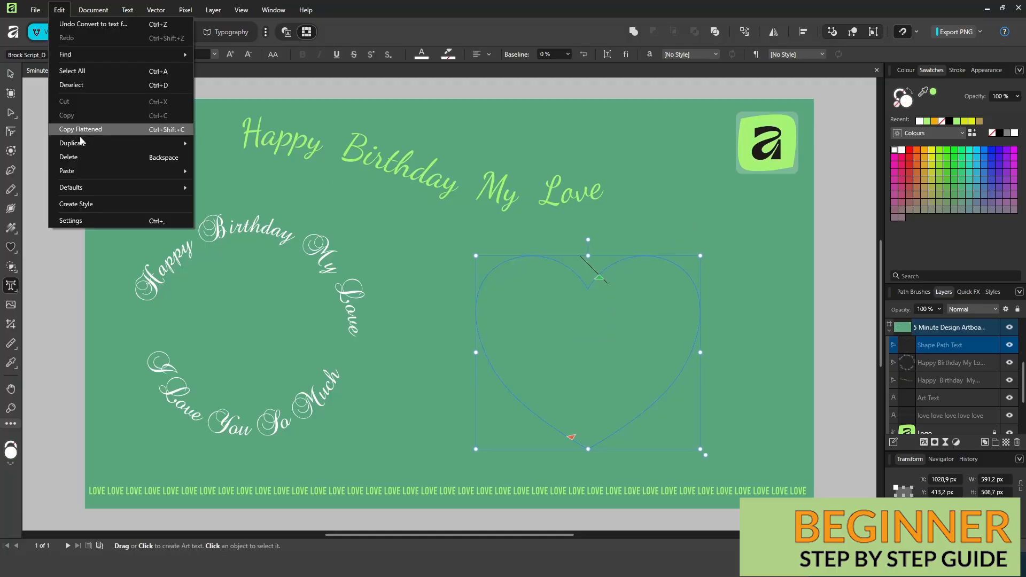
pyautogui.moveTo(75, 171)
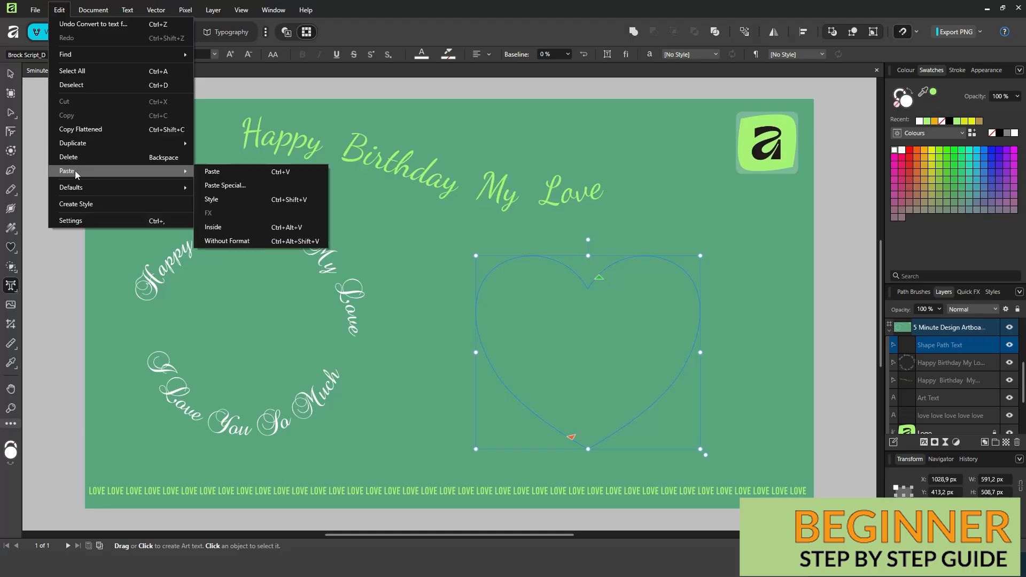
pyautogui.click(230, 172)
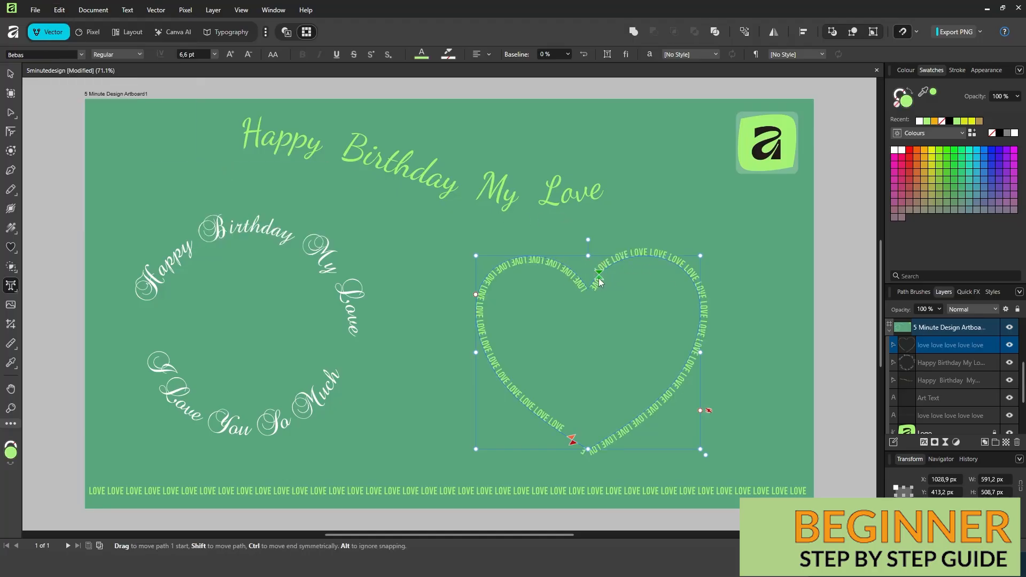
pyautogui.moveTo(599, 282); pyautogui.dragTo(610, 267)
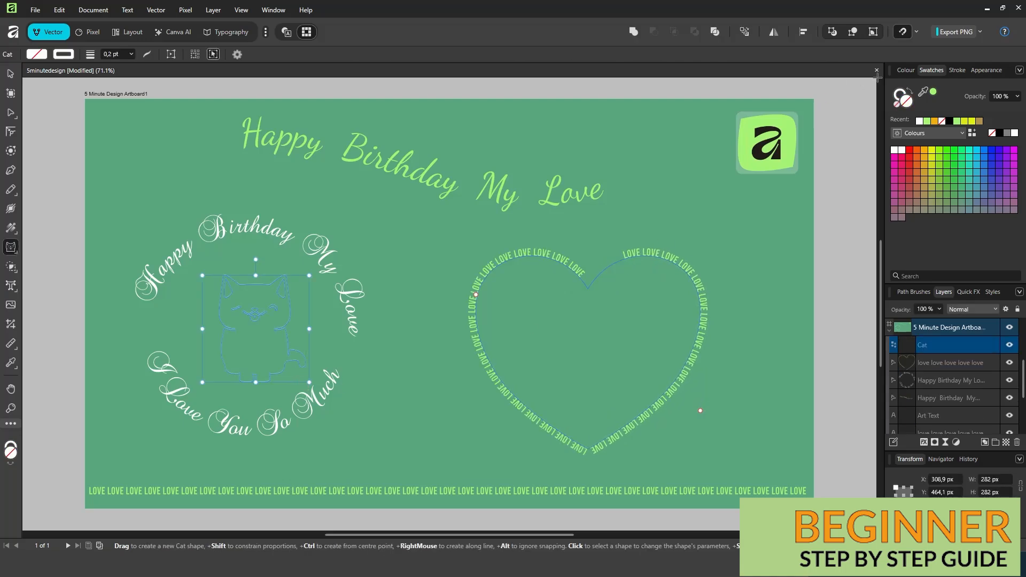
# Add a white cat about 282 px in size inside the heart and a light green copy inside the circular text
pyautogui.click(910, 94)
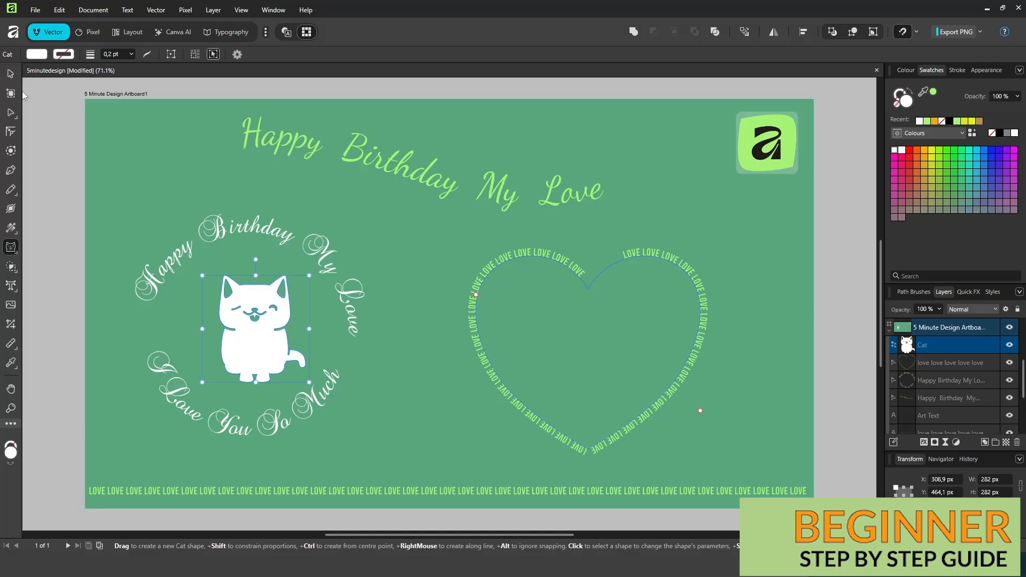
pyautogui.click(10, 73)
pyautogui.moveTo(248, 339); pyautogui.dragTo(238, 337)
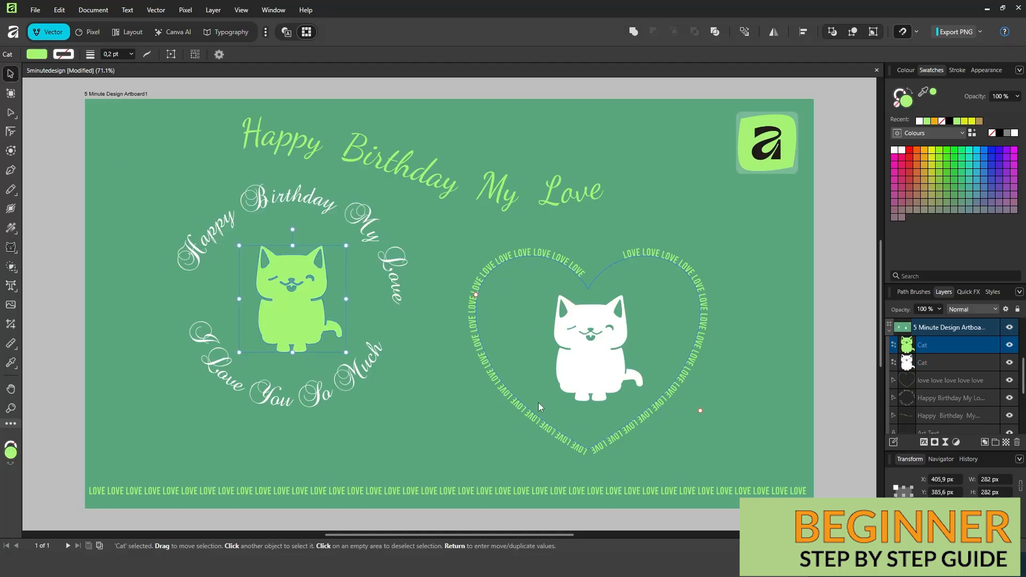
# Enlarge the heart text to about 623 by 536 px and recentre the white cat inside it
pyautogui.click(527, 412)
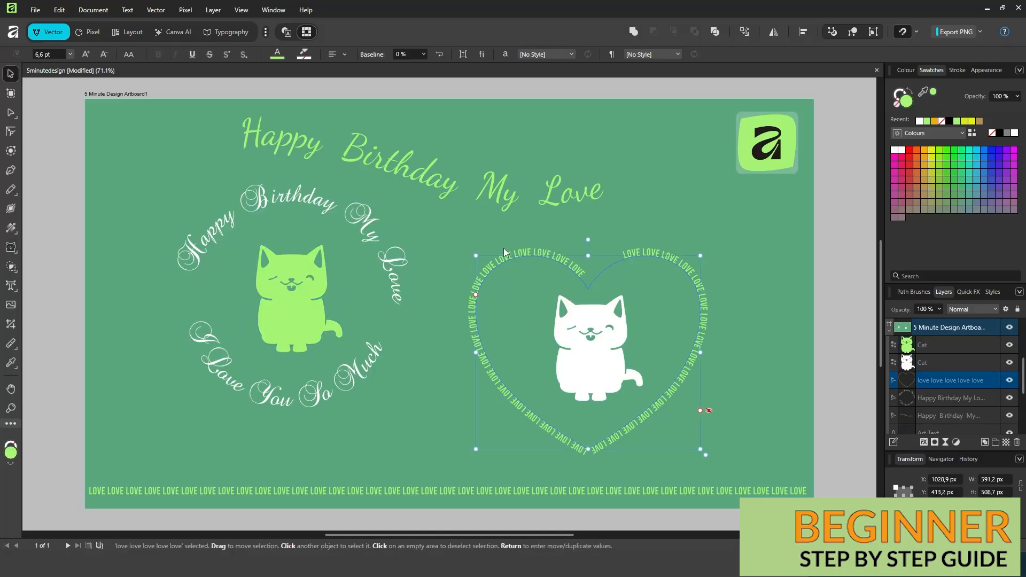
pyautogui.moveTo(475, 255); pyautogui.dragTo(464, 246)
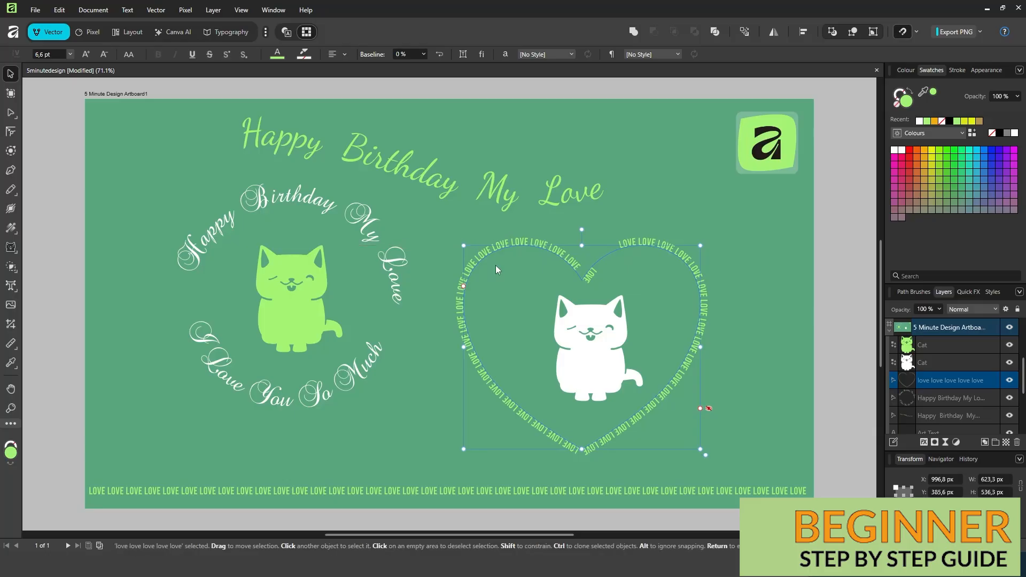
pyautogui.moveTo(602, 343); pyautogui.dragTo(584, 363)
pyautogui.click(756, 429)
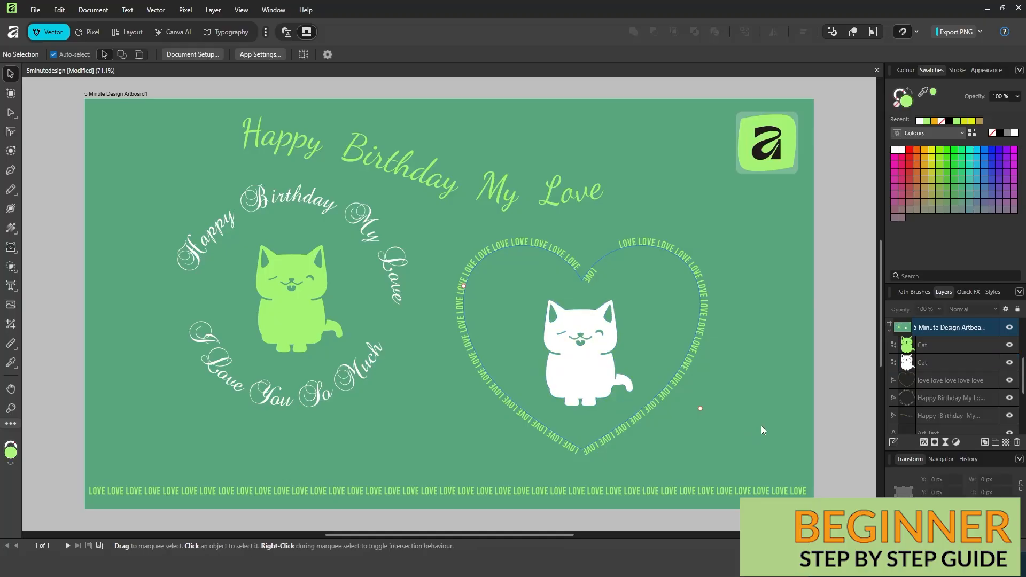